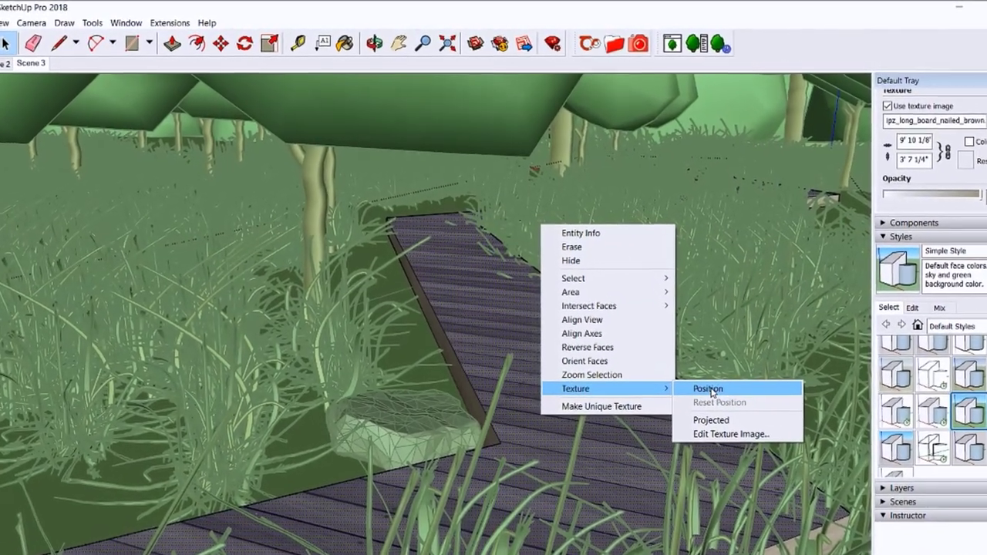
Start repositioning the plank texture on the boardwalk face.
{"action": "left_click", "coordinate": [709, 389]}
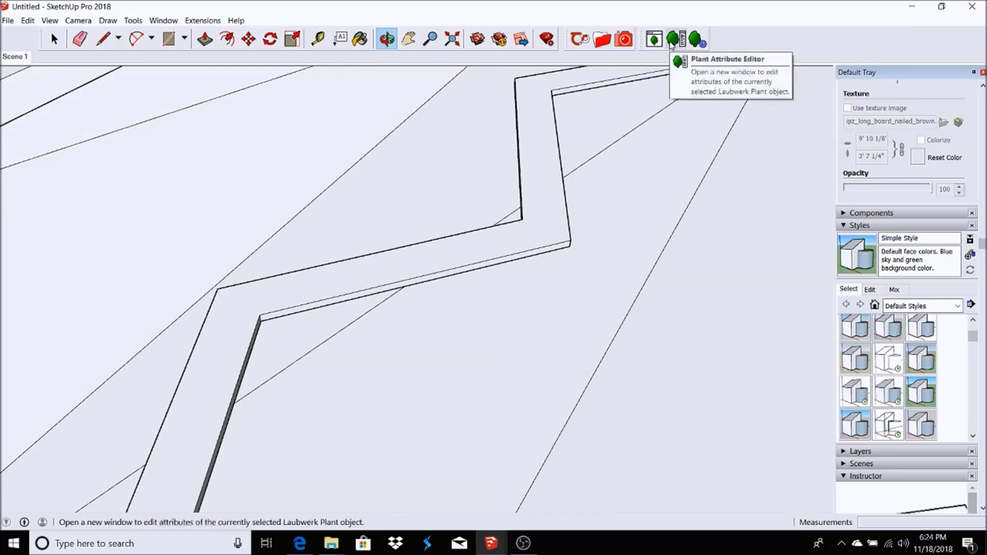
Open the Laubwerk plant library, then close it again.
{"action": "left_click", "coordinate": [654, 38]}
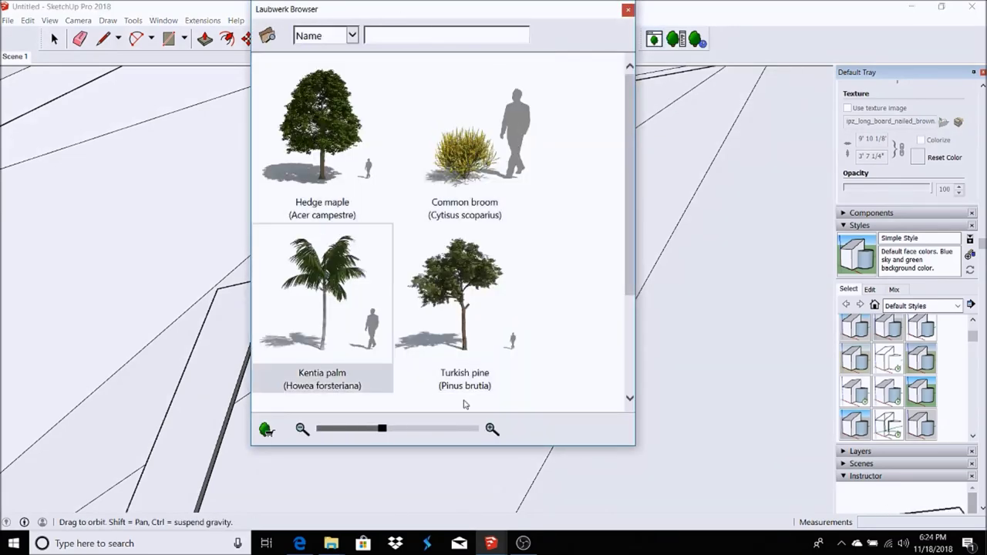
{"action": "left_click", "coordinate": [627, 11]}
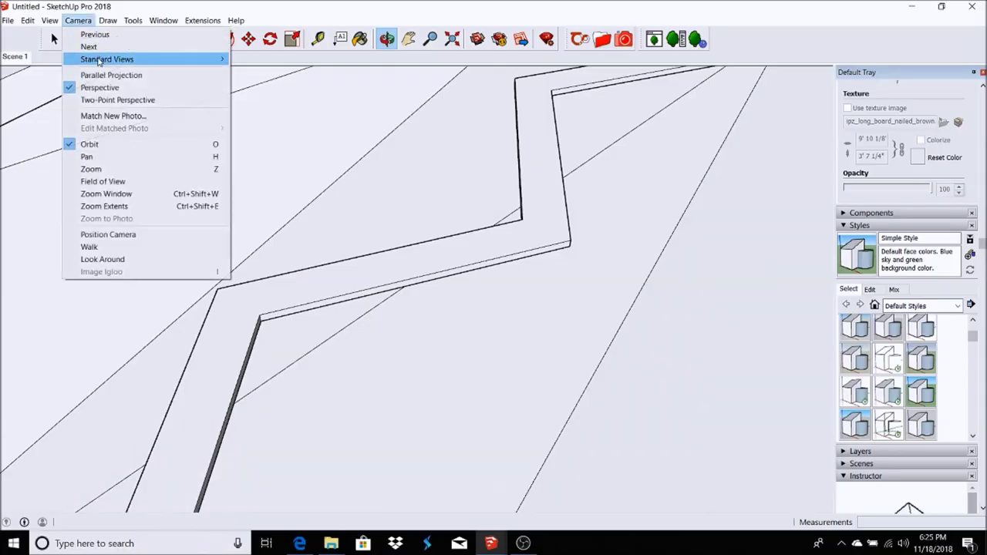
Switch to the Top view, zoom out over the whole terrain, and open the Laubwerk library.
{"action": "left_click", "coordinate": [253, 60]}
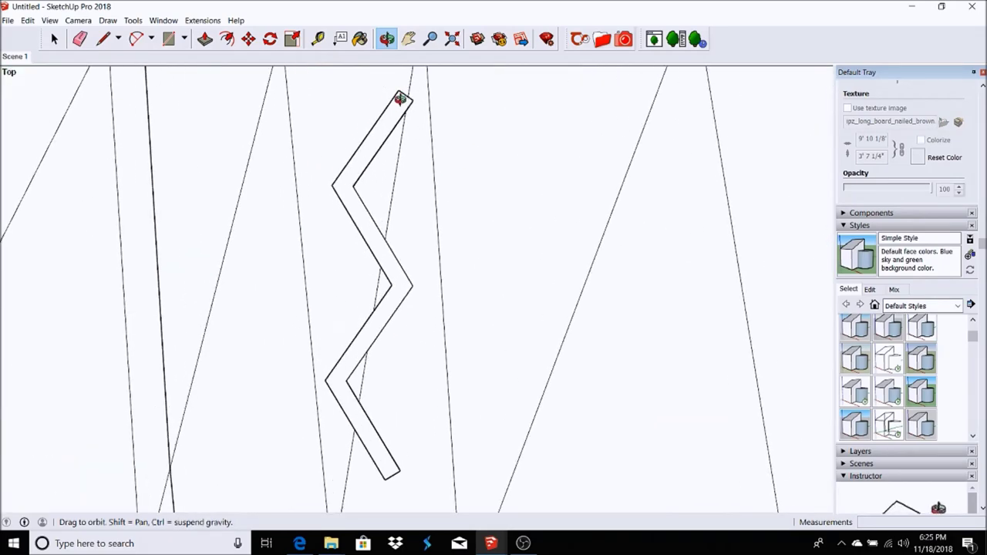
{"action": "scroll", "coordinate": [378, 377], "scroll_direction": "down", "scroll_amount": 3}
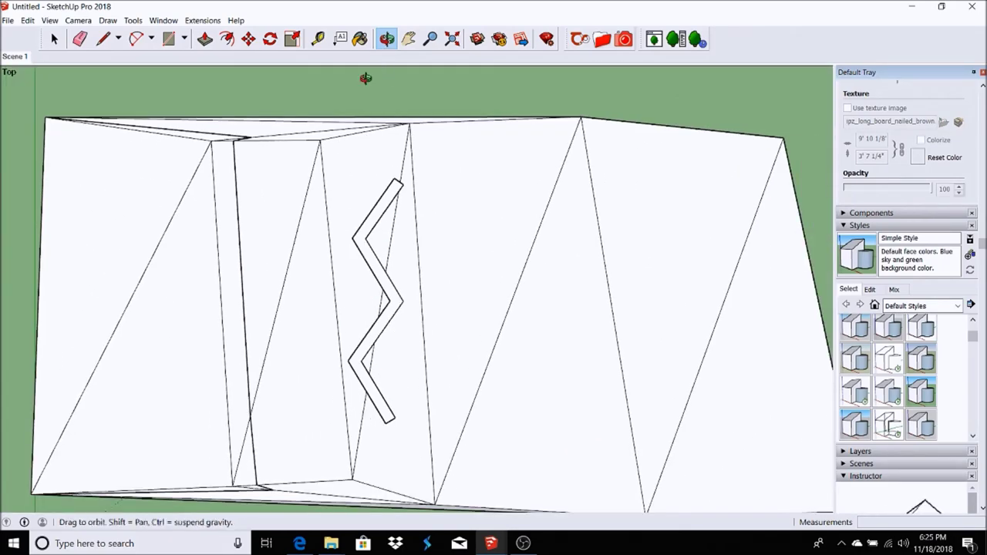
{"action": "scroll", "coordinate": [312, 114], "scroll_direction": "down", "scroll_amount": 2}
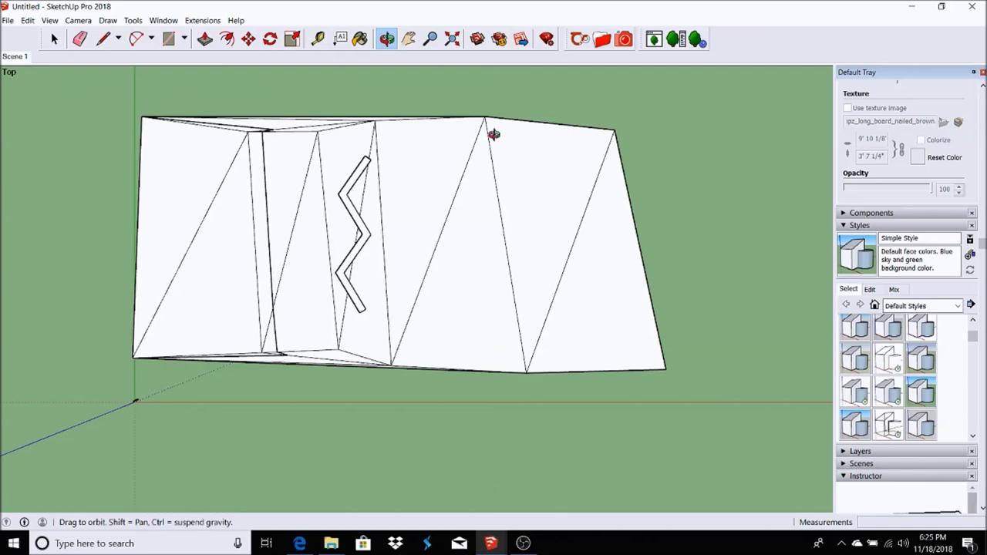
{"action": "scroll", "coordinate": [388, 359], "scroll_direction": "up", "scroll_amount": 3}
{"action": "scroll", "coordinate": [373, 323], "scroll_direction": "down", "scroll_amount": 3}
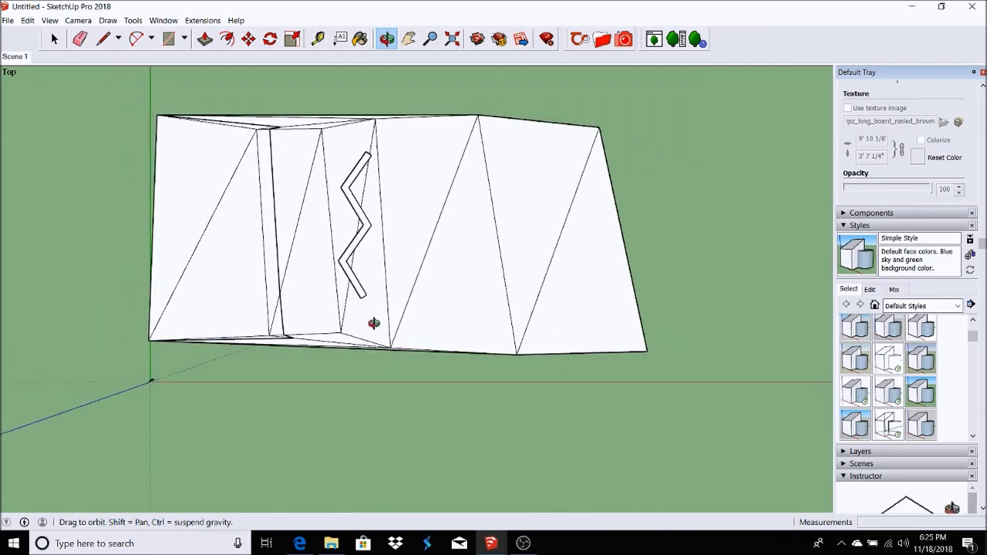
{"action": "scroll", "coordinate": [276, 126], "scroll_direction": "up", "scroll_amount": 4}
{"action": "scroll", "coordinate": [141, 202], "scroll_direction": "down", "scroll_amount": 3}
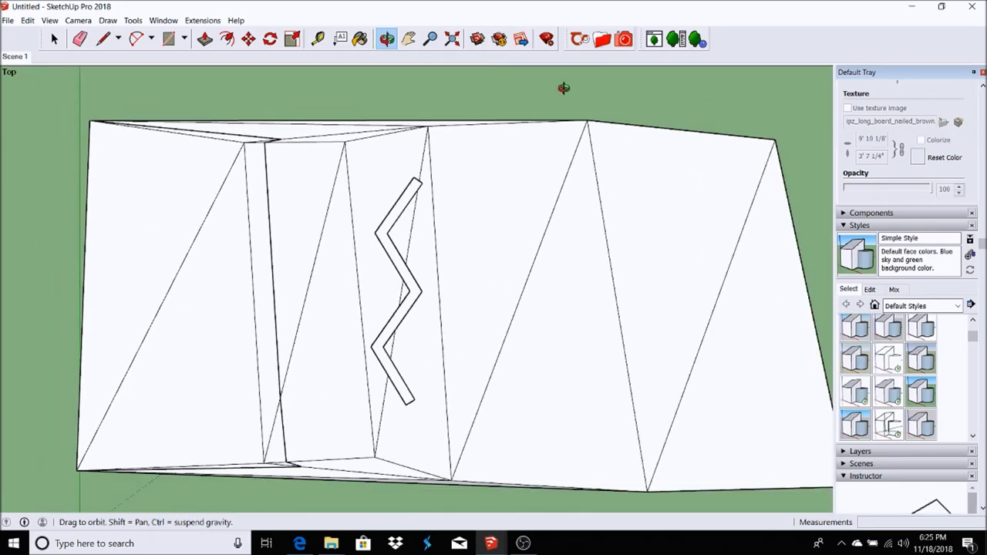
{"action": "left_click", "coordinate": [656, 40]}
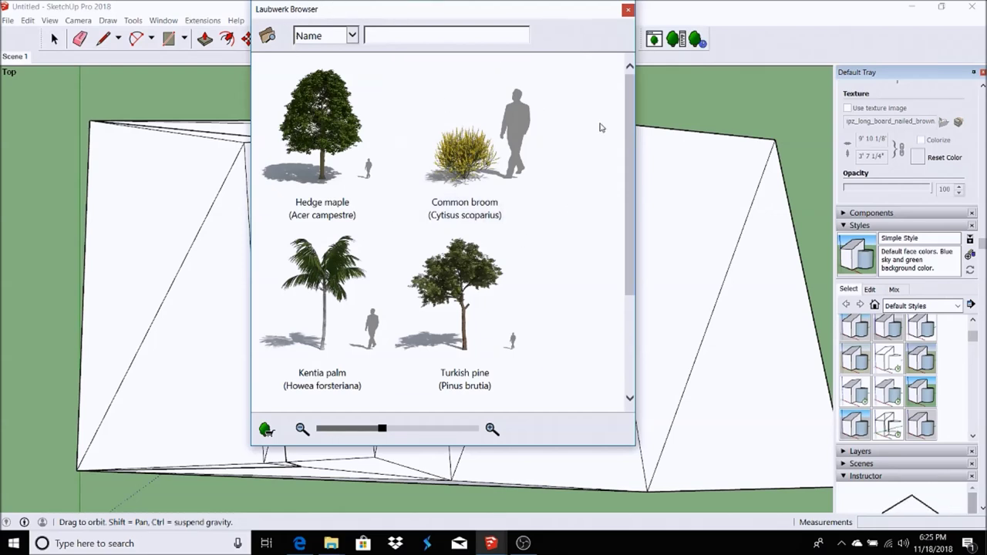
Place two Hedge maple trees on the terrain, keeping the existing tree rather than replacing it.
{"action": "scroll", "coordinate": [370, 95], "scroll_direction": "down", "scroll_amount": 3}
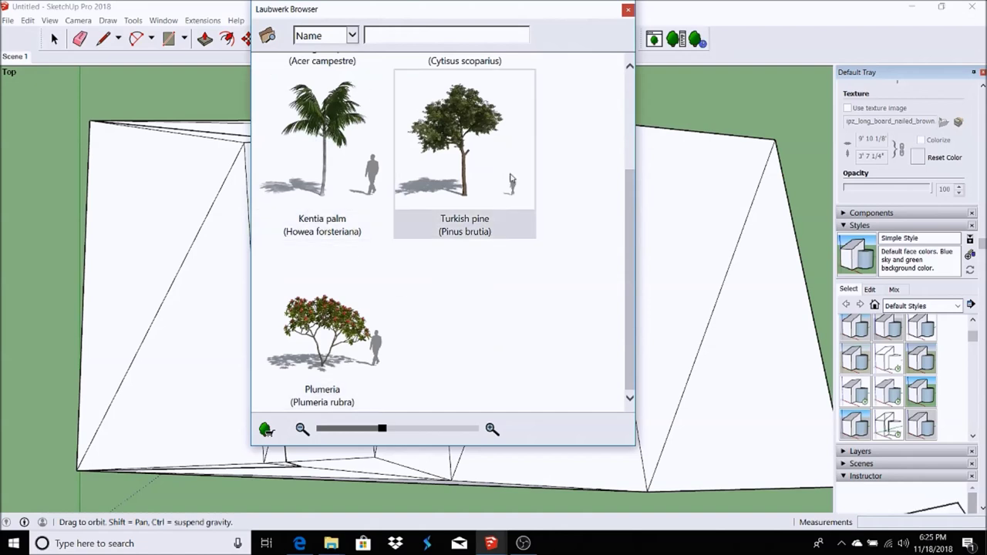
{"action": "left_click_drag", "start_coordinate": [631, 243], "coordinate": [603, 97]}
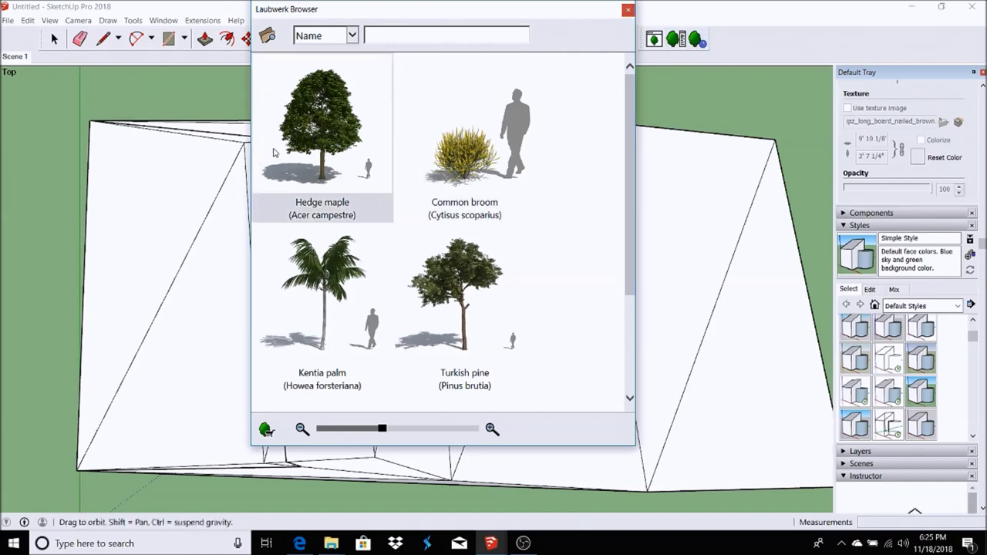
{"action": "left_click", "coordinate": [330, 133]}
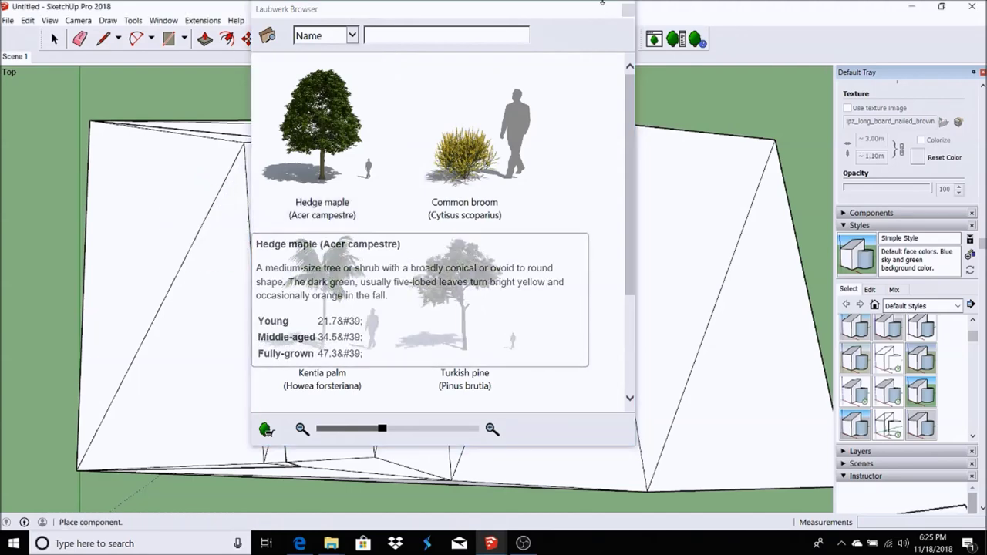
{"action": "left_click_drag", "start_coordinate": [555, 12], "coordinate": [914, 214]}
{"action": "scroll", "coordinate": [224, 150], "scroll_direction": "up", "scroll_amount": 6}
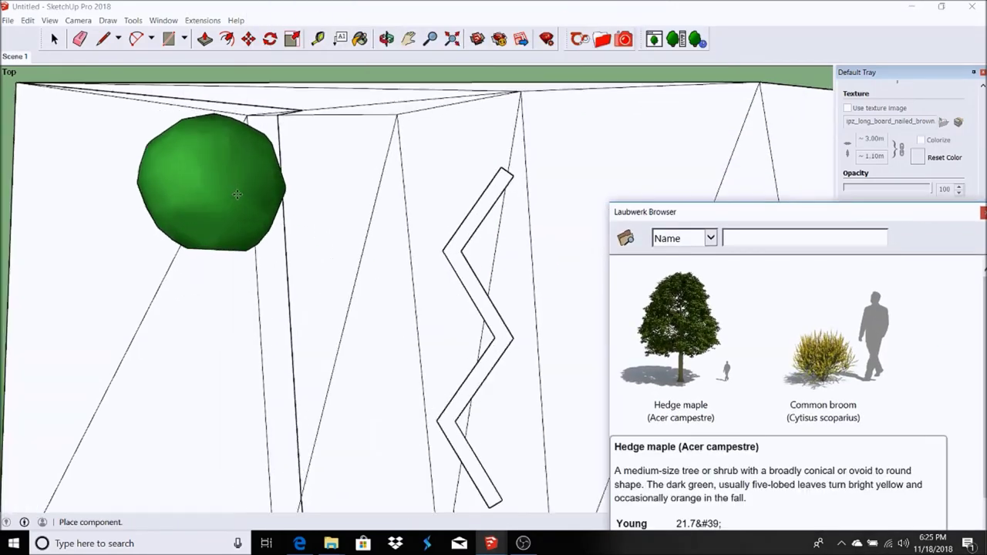
{"action": "left_click", "coordinate": [228, 144]}
{"action": "scroll", "coordinate": [363, 93], "scroll_direction": "down", "scroll_amount": 6}
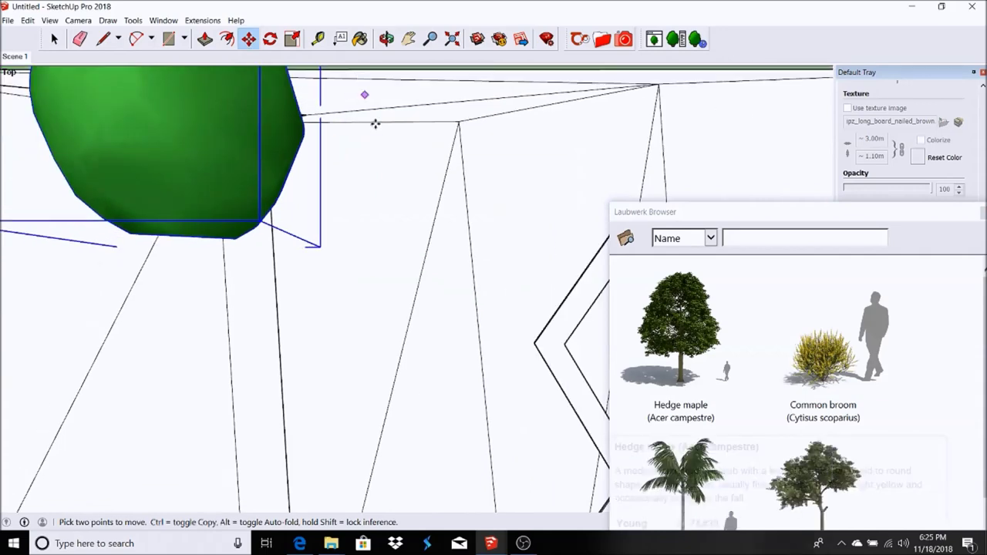
{"action": "left_click", "coordinate": [704, 342]}
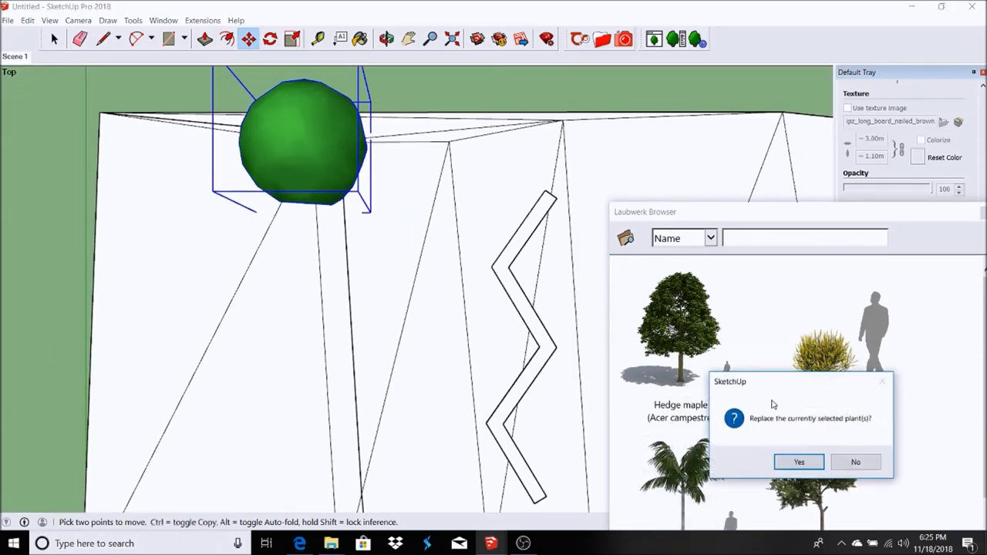
{"action": "left_click", "coordinate": [851, 463]}
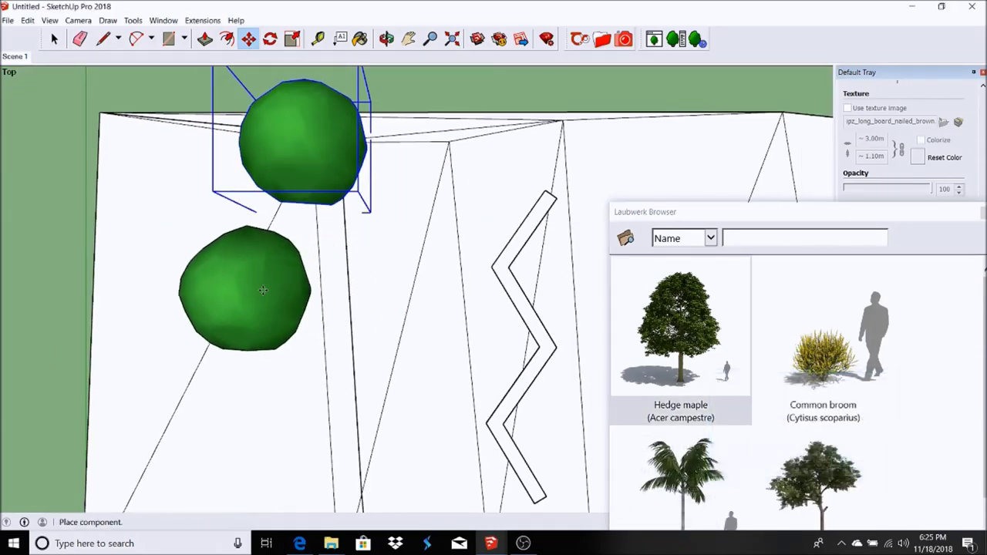
{"action": "left_click", "coordinate": [219, 290]}
Copy a Hedge maple and paste a third tree at the terrain's upper right.
{"action": "left_click", "coordinate": [27, 20]}
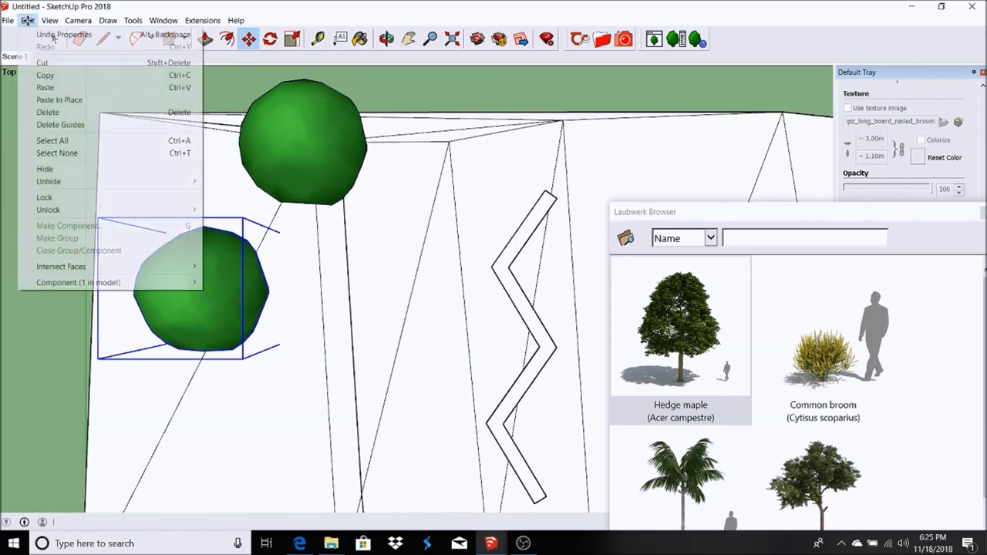
{"action": "left_click", "coordinate": [45, 87]}
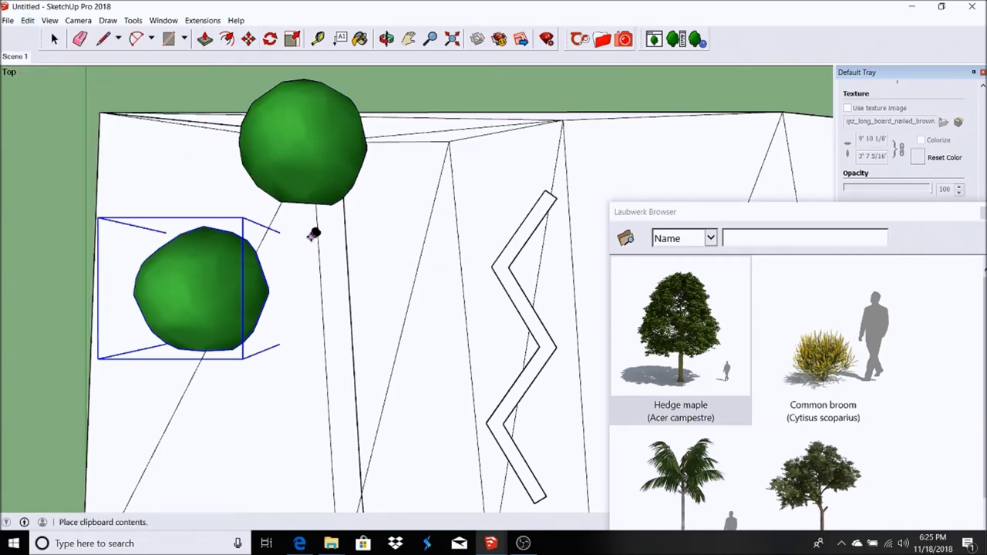
{"action": "left_click", "coordinate": [27, 20]}
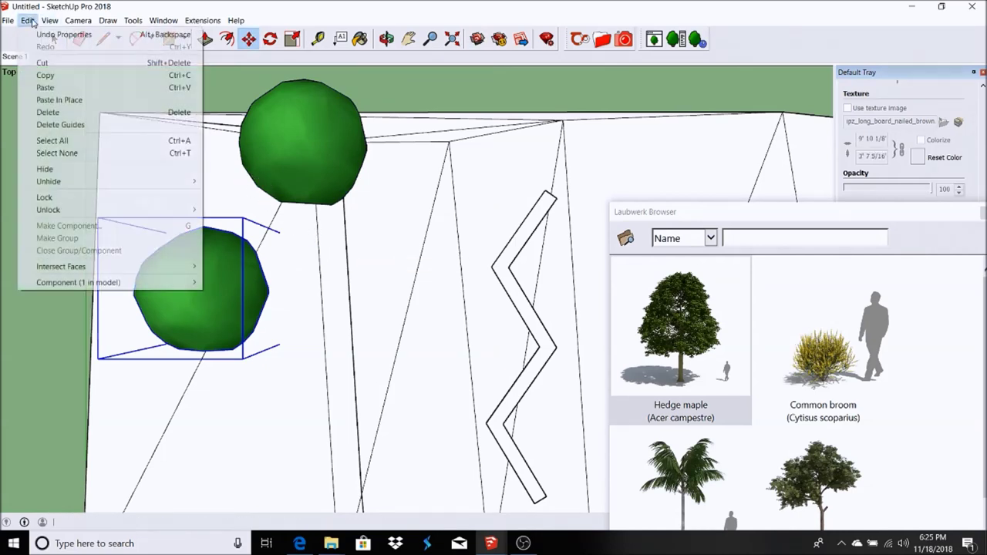
{"action": "left_click", "coordinate": [45, 75]}
{"action": "left_click", "coordinate": [27, 20]}
{"action": "left_click", "coordinate": [45, 87]}
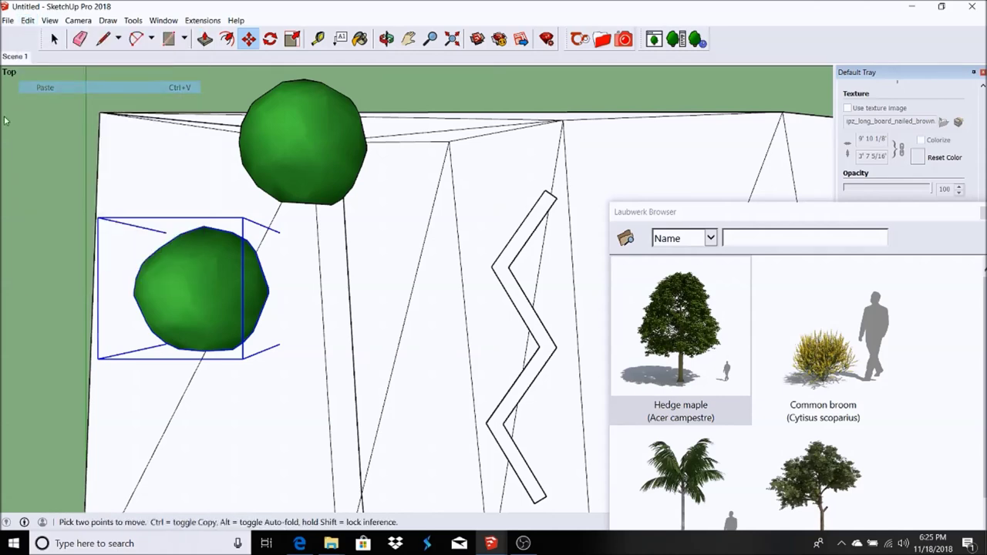
{"action": "scroll", "coordinate": [138, 154], "scroll_direction": "down", "scroll_amount": 5}
{"action": "left_click", "coordinate": [359, 203]}
{"action": "scroll", "coordinate": [245, 202], "scroll_direction": "up", "scroll_amount": 4}
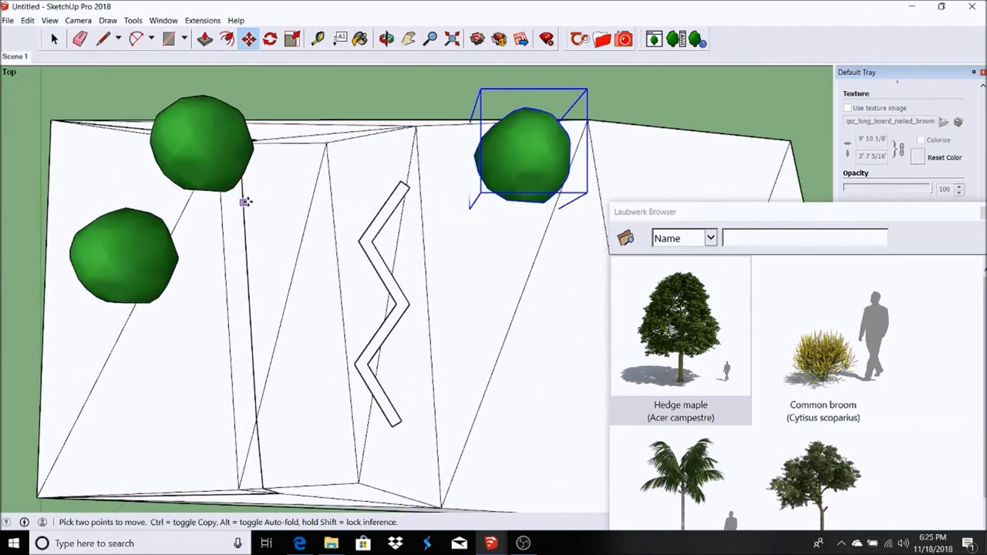
{"action": "scroll", "coordinate": [245, 202], "scroll_direction": "up", "scroll_amount": 3}
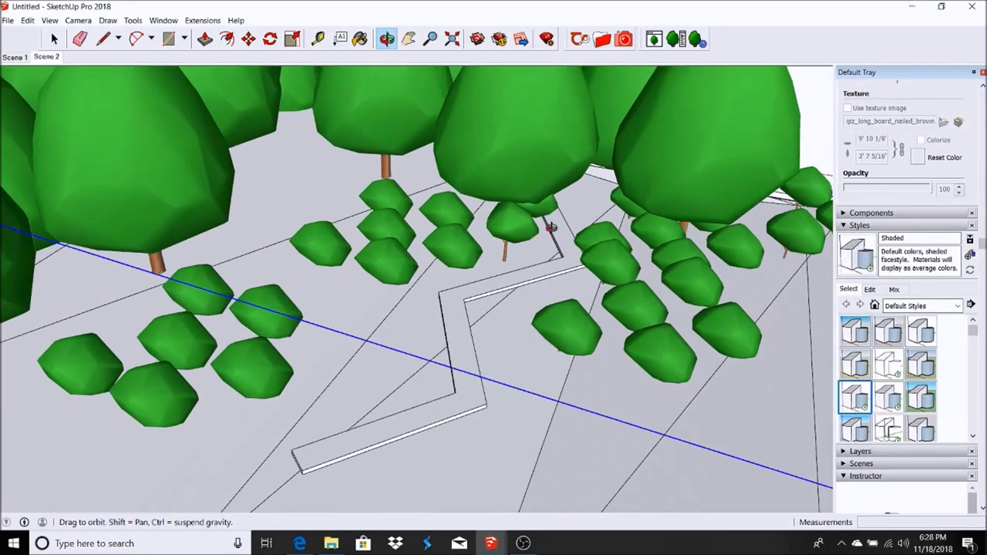
Orbit Scene 2 down to a low, eye-level view of the boardwalk through the trees.
{"action": "left_click_drag", "start_coordinate": [508, 242], "coordinate": [327, 251]}
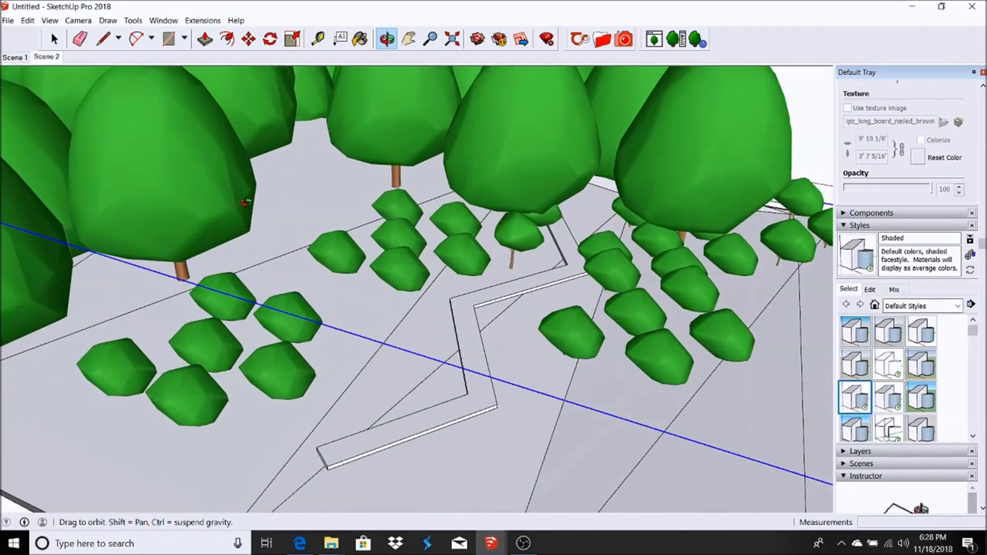
{"action": "key", "text": "space"}
{"action": "scroll", "coordinate": [273, 179], "scroll_direction": "down", "scroll_amount": 5}
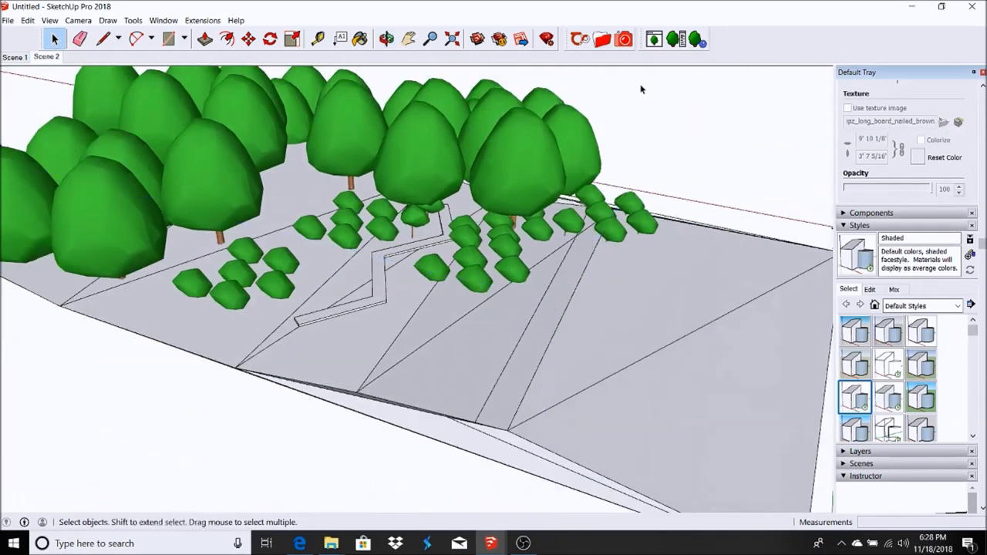
{"action": "scroll", "coordinate": [382, 155], "scroll_direction": "up", "scroll_amount": 7}
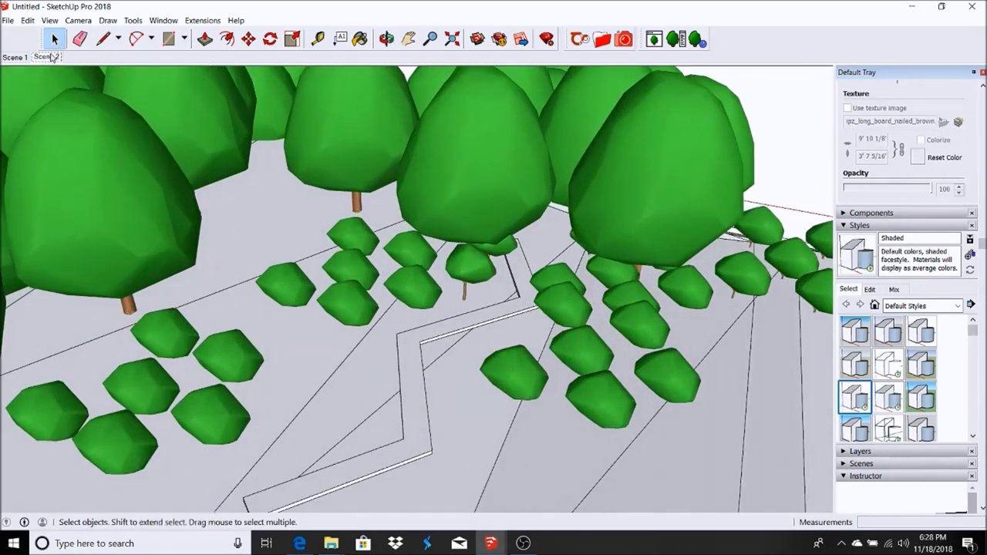
{"action": "left_click", "coordinate": [48, 56]}
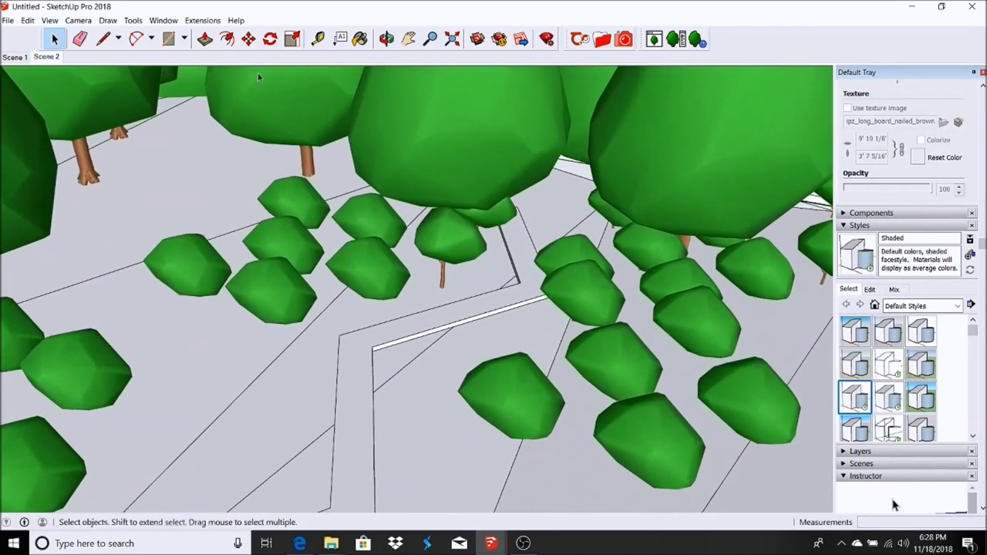
{"action": "left_click", "coordinate": [386, 39]}
{"action": "mouse_move", "coordinate": [363, 232]}
{"action": "left_mouse_down"}
{"action": "mouse_move", "coordinate": [326, 221]}
{"action": "mouse_move", "coordinate": [302, 154]}
{"action": "mouse_move", "coordinate": [344, 172]}
{"action": "mouse_move", "coordinate": [293, 198]}
{"action": "mouse_move", "coordinate": [321, 193]}
{"action": "mouse_move", "coordinate": [322, 169]}
{"action": "mouse_move", "coordinate": [330, 185]}
{"action": "mouse_move", "coordinate": [319, 187]}
{"action": "left_mouse_up"}
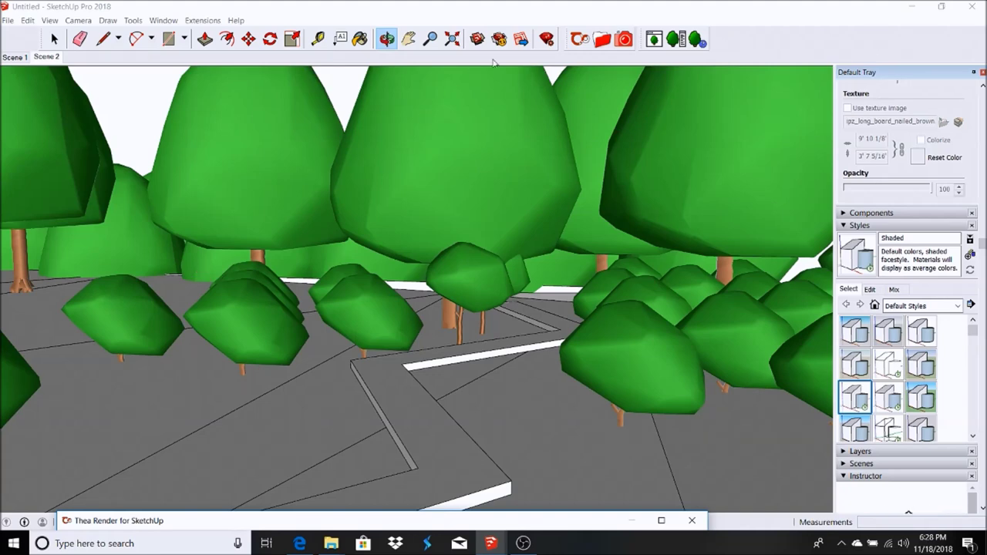
Render Scene 2 in Thea with Presto (MC), shown in the Thea window, then stop rendering.
{"action": "left_click", "coordinate": [624, 38]}
{"action": "left_click", "coordinate": [310, 34]}
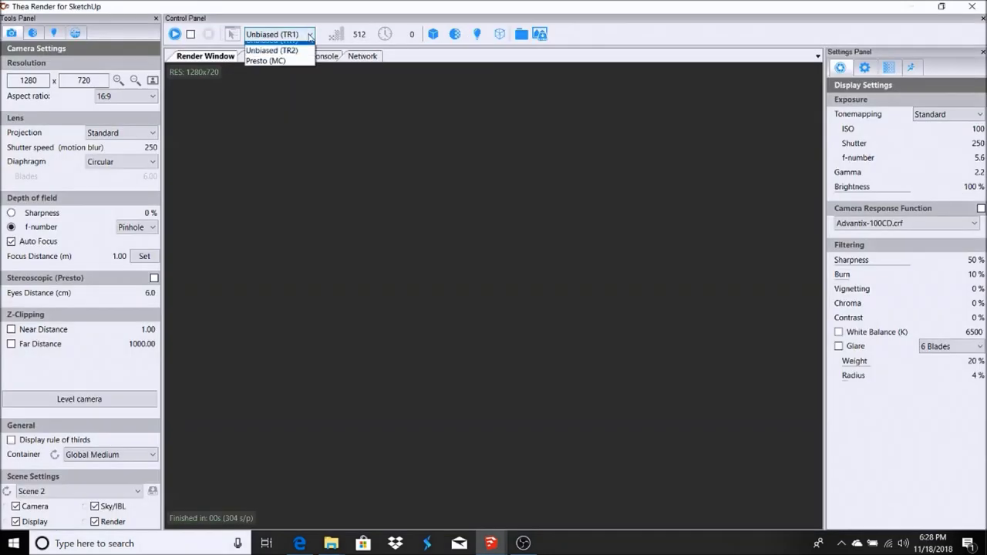
{"action": "left_click", "coordinate": [297, 85]}
{"action": "left_click", "coordinate": [363, 34]}
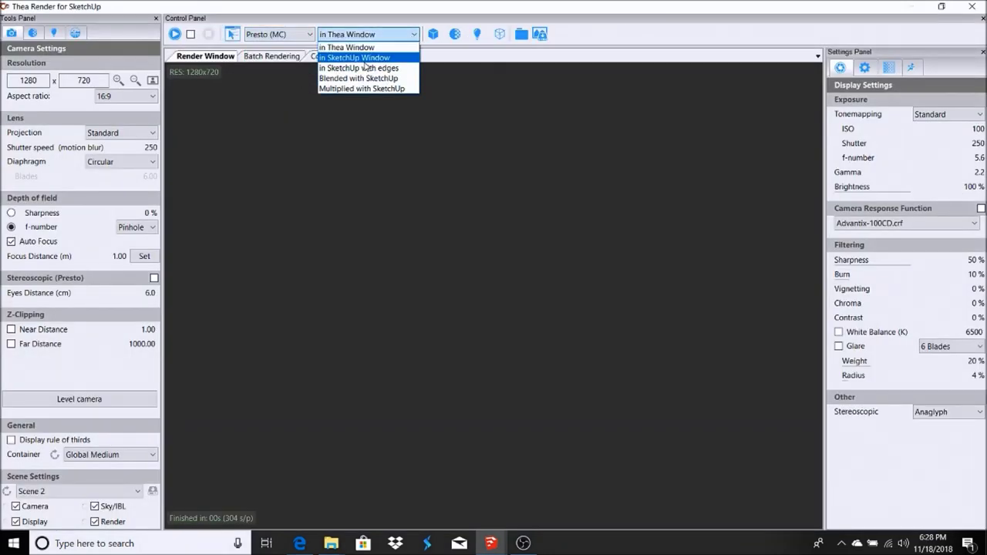
{"action": "left_click", "coordinate": [347, 47]}
{"action": "left_click", "coordinate": [174, 35]}
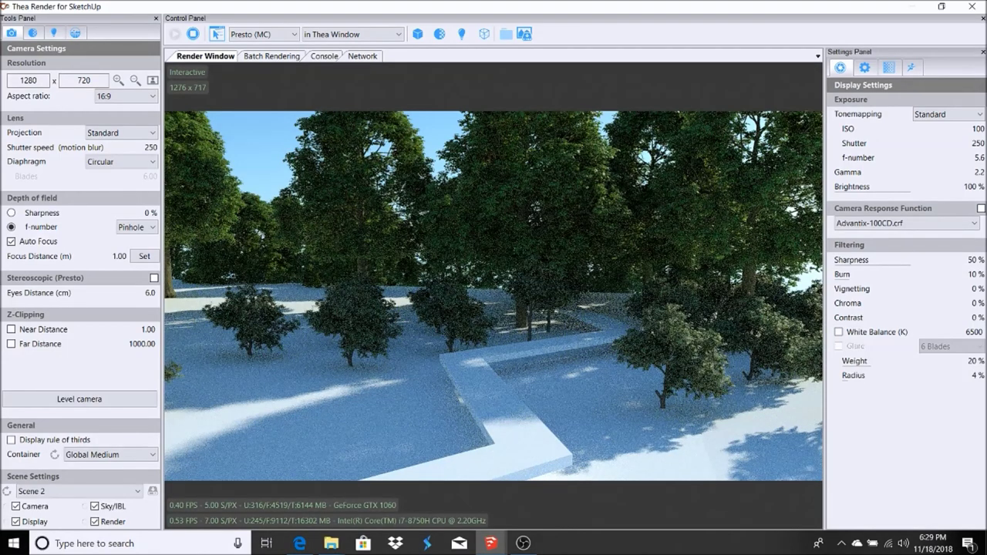
{"action": "left_click", "coordinate": [192, 34]}
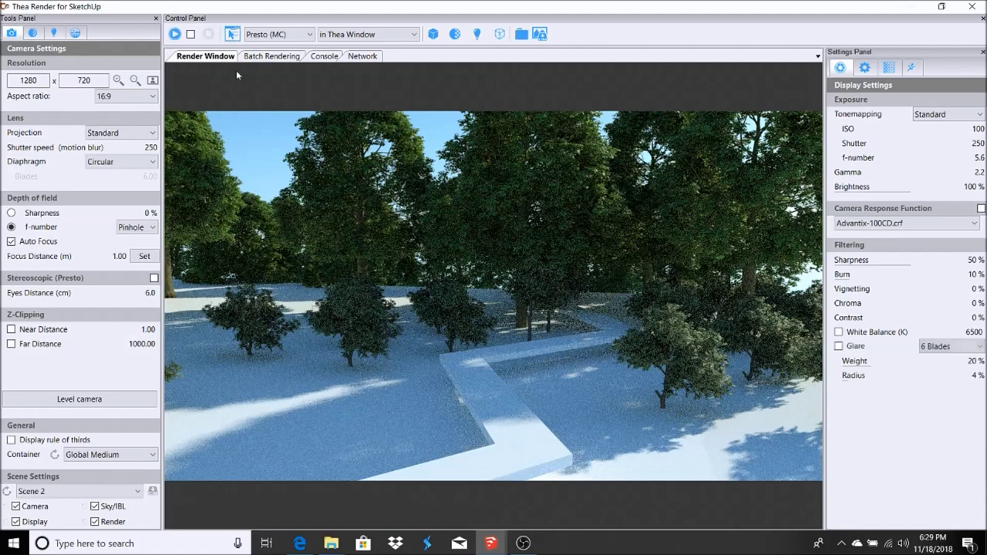
Move the small-tree group farther from the camera.
{"action": "left_click", "coordinate": [942, 8]}
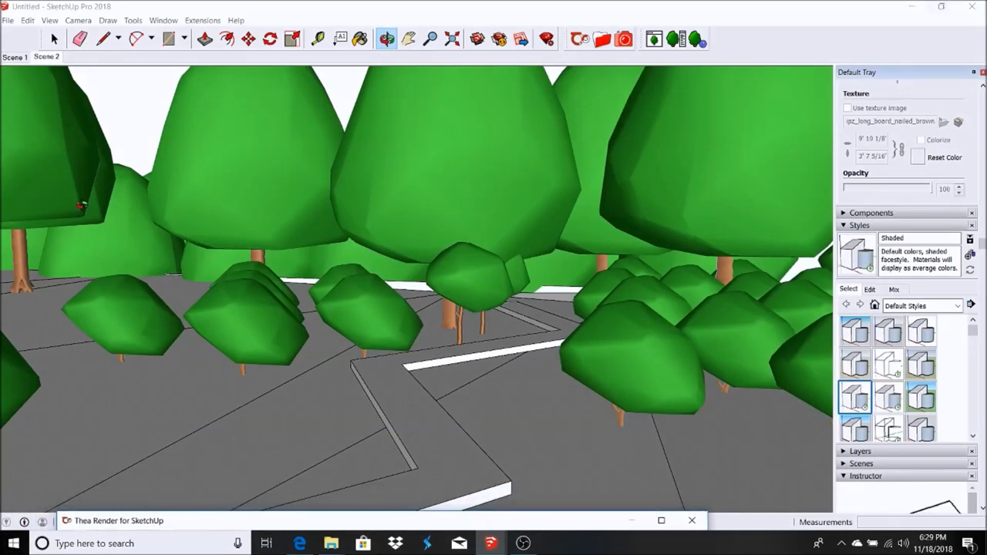
{"action": "left_click", "coordinate": [54, 39]}
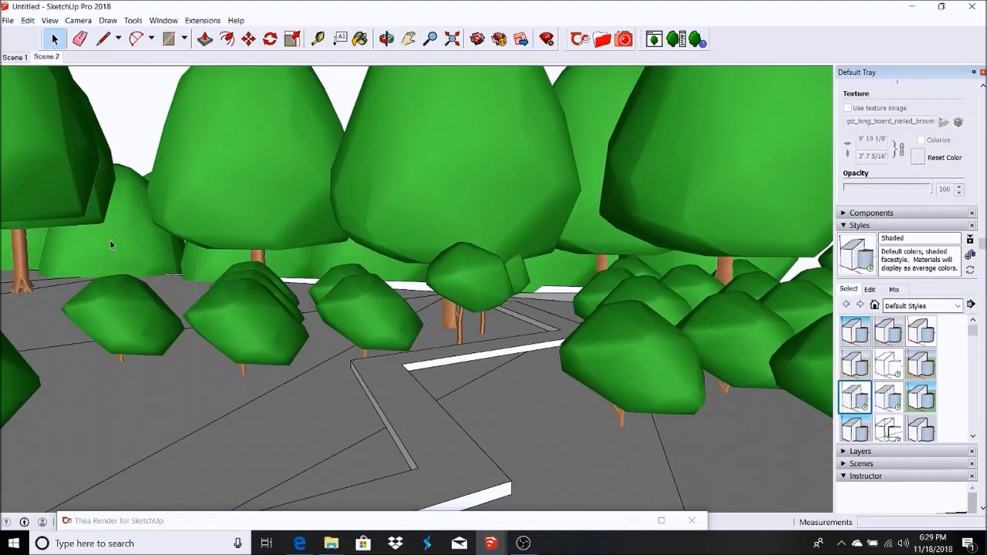
{"action": "left_click", "coordinate": [139, 313]}
{"action": "key", "text": "m"}
{"action": "left_click_drag", "start_coordinate": [139, 313], "coordinate": [346, 293]}
Save the current view as a new scene, Scene 3.
{"action": "left_click", "coordinate": [49, 20]}
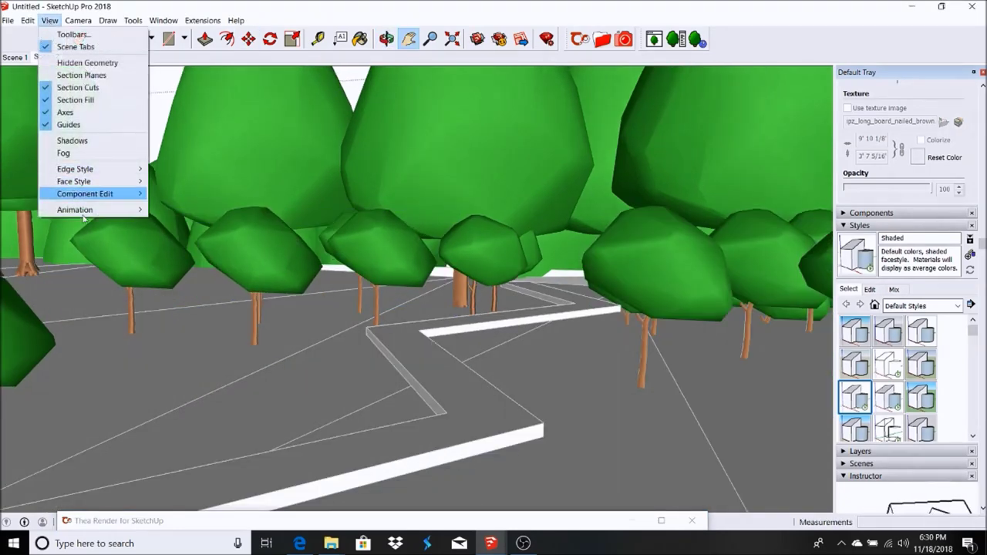
{"action": "mouse_move", "coordinate": [75, 210]}
{"action": "left_click", "coordinate": [182, 210]}
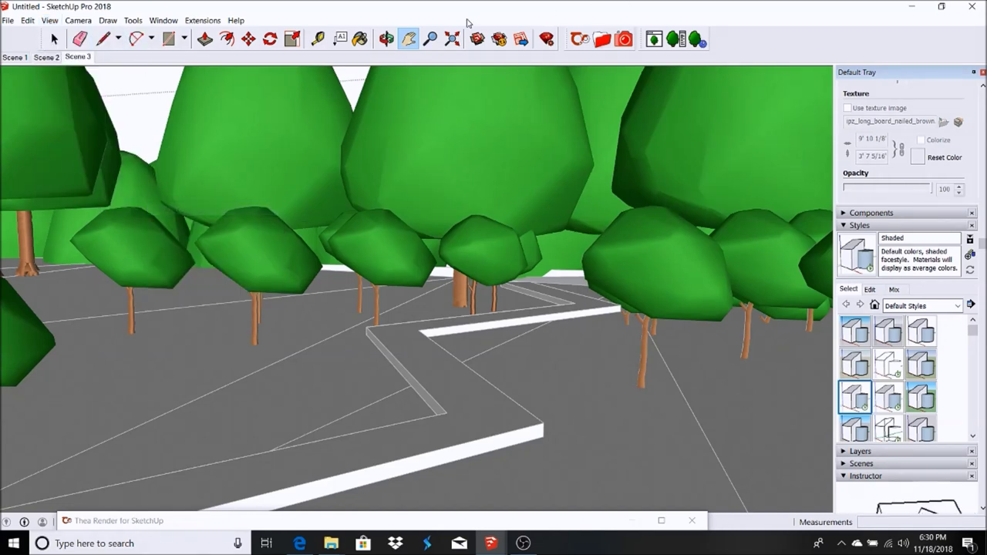
Copy the small-tree group, paste it in place, and move the copy up-left of the original.
{"action": "left_click", "coordinate": [383, 43]}
{"action": "left_click_drag", "start_coordinate": [326, 205], "coordinate": [253, 276]}
{"action": "key", "text": "space"}
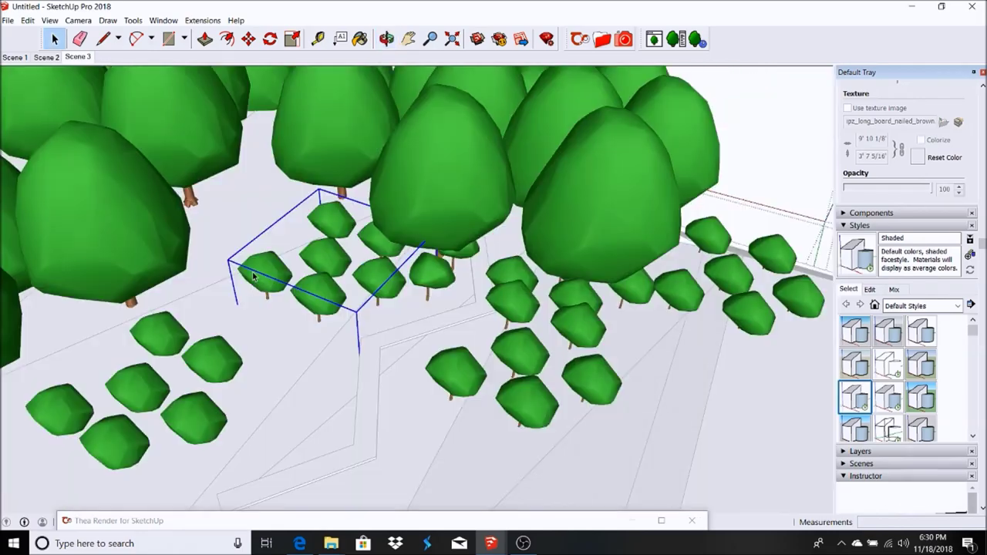
{"action": "left_click", "coordinate": [27, 20]}
{"action": "left_click", "coordinate": [56, 76]}
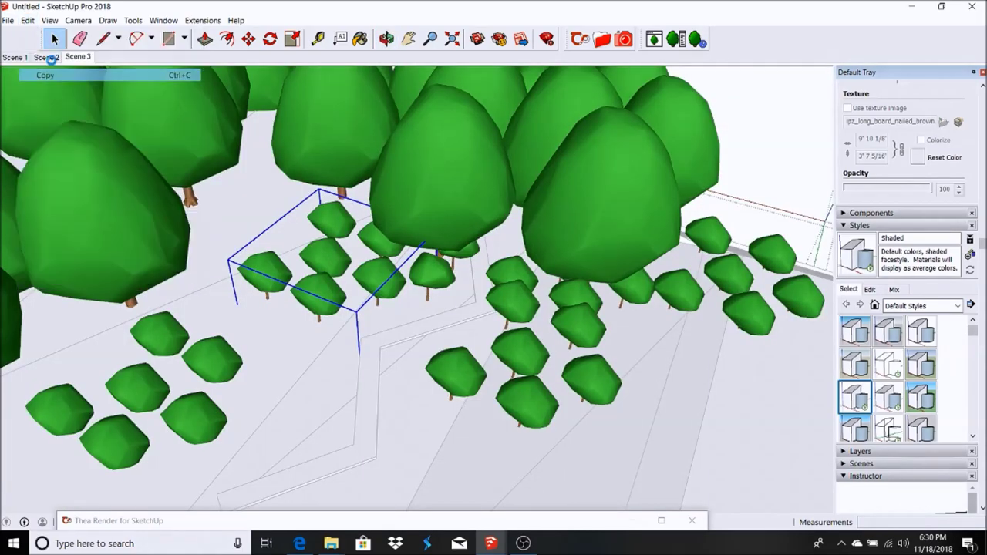
{"action": "left_click", "coordinate": [31, 22]}
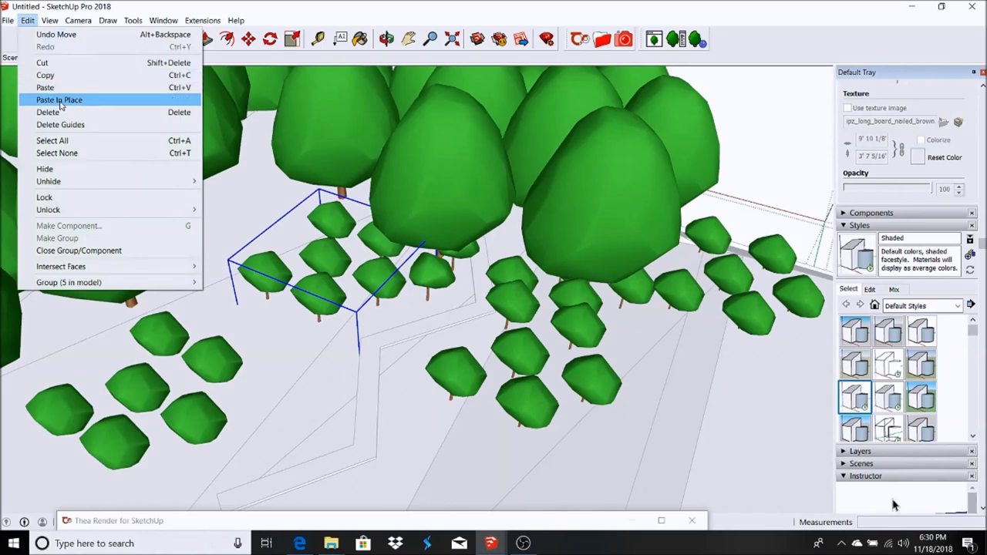
{"action": "left_click", "coordinate": [60, 100]}
{"action": "scroll", "coordinate": [336, 376], "scroll_direction": "up", "scroll_amount": 3}
{"action": "key", "text": "m"}
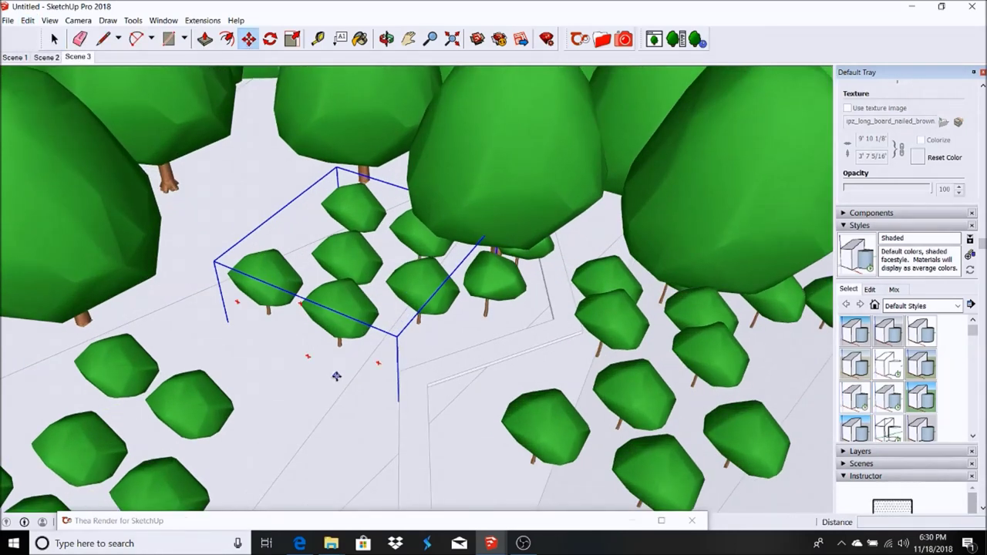
{"action": "left_click", "coordinate": [336, 376]}
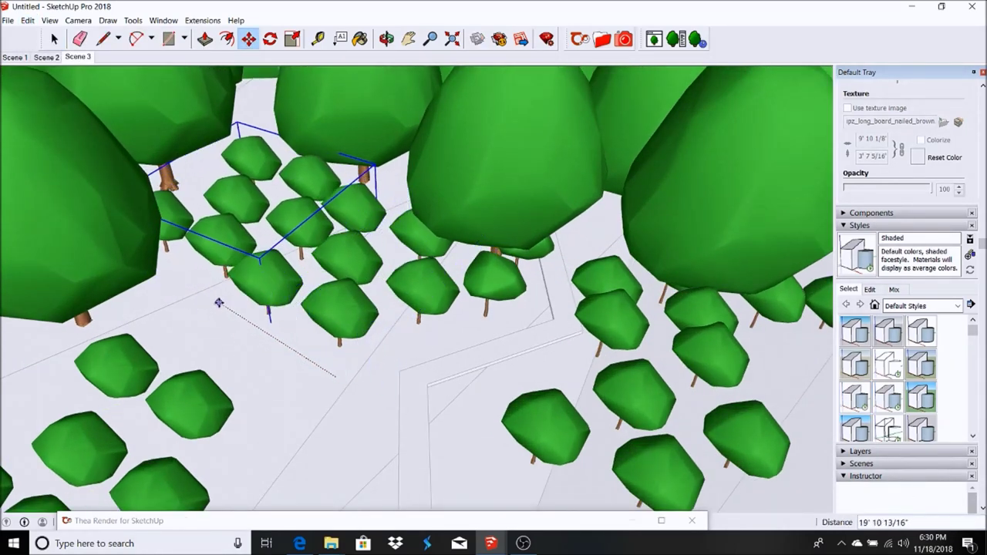
{"action": "left_click", "coordinate": [219, 303]}
Paste another tree-group copy in place and move it onto the open ground.
{"action": "left_click", "coordinate": [27, 20]}
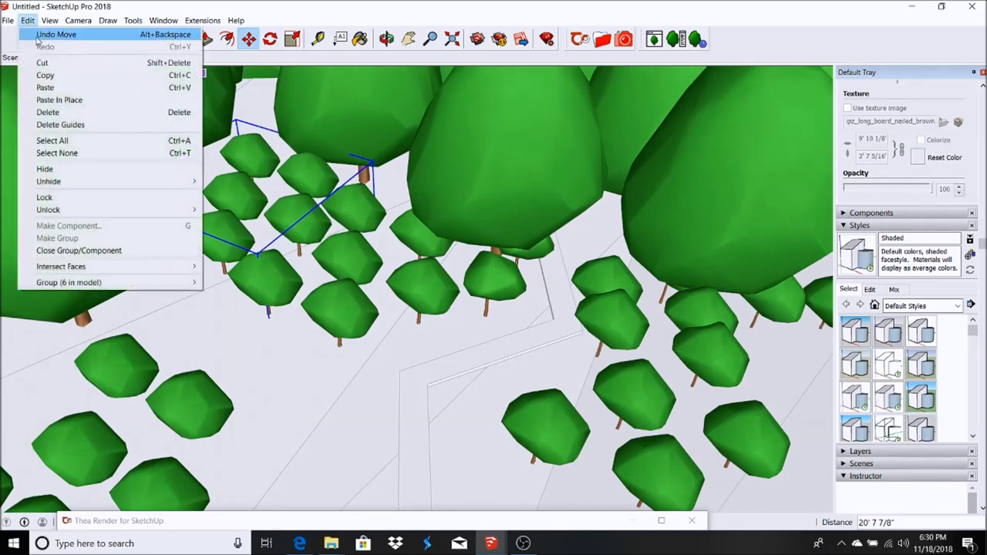
{"action": "left_click", "coordinate": [61, 100]}
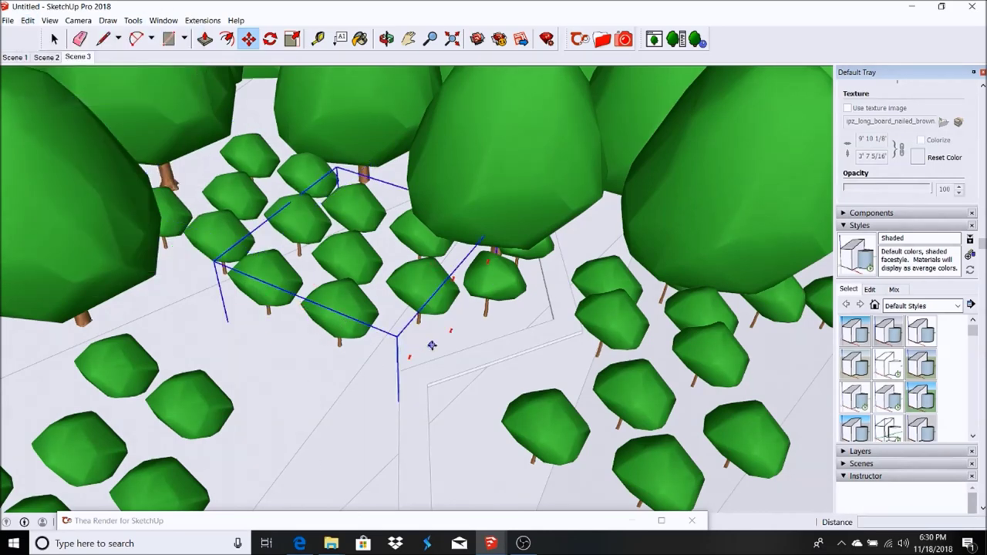
{"action": "left_click", "coordinate": [431, 346]}
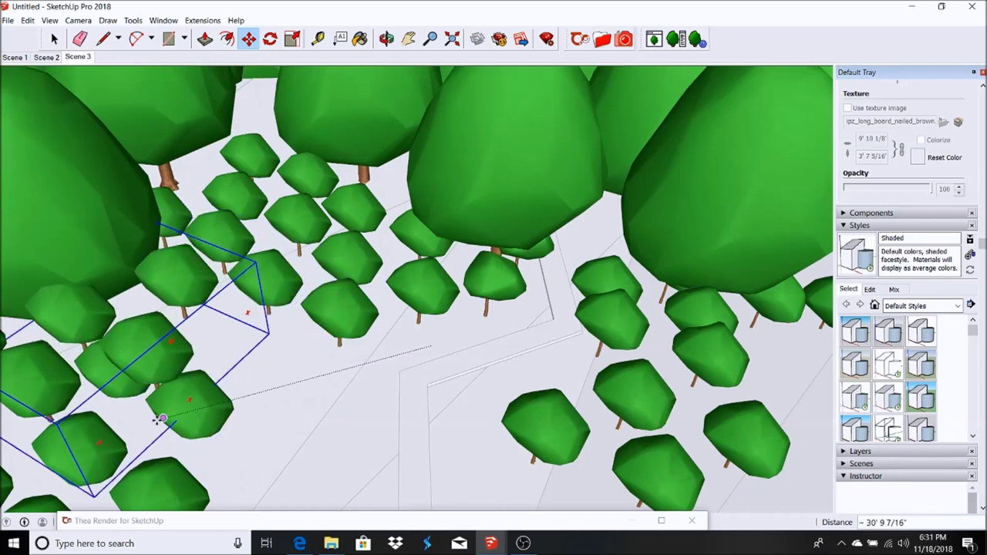
{"action": "scroll", "coordinate": [436, 309], "scroll_direction": "down", "scroll_amount": 4}
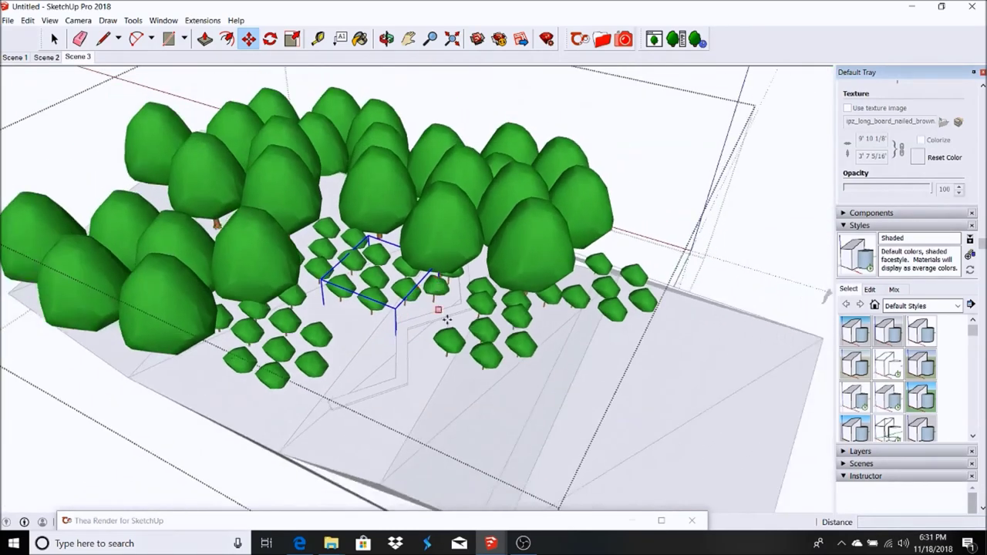
{"action": "scroll", "coordinate": [435, 308], "scroll_direction": "up", "scroll_amount": 5}
{"action": "left_click", "coordinate": [502, 353]}
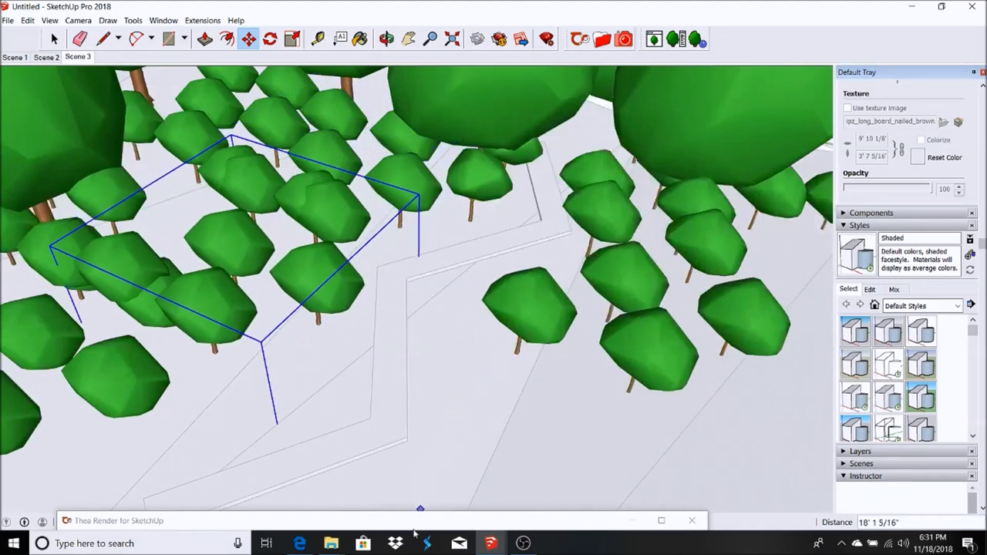
{"action": "scroll", "coordinate": [452, 352], "scroll_direction": "down", "scroll_amount": 3}
{"action": "scroll", "coordinate": [412, 381], "scroll_direction": "up", "scroll_amount": 2}
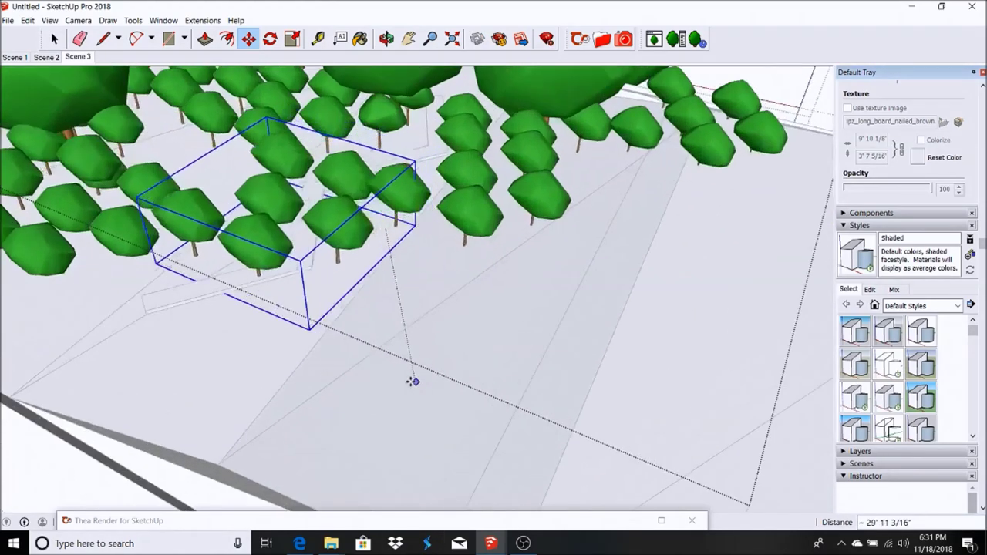
{"action": "left_click", "coordinate": [339, 348]}
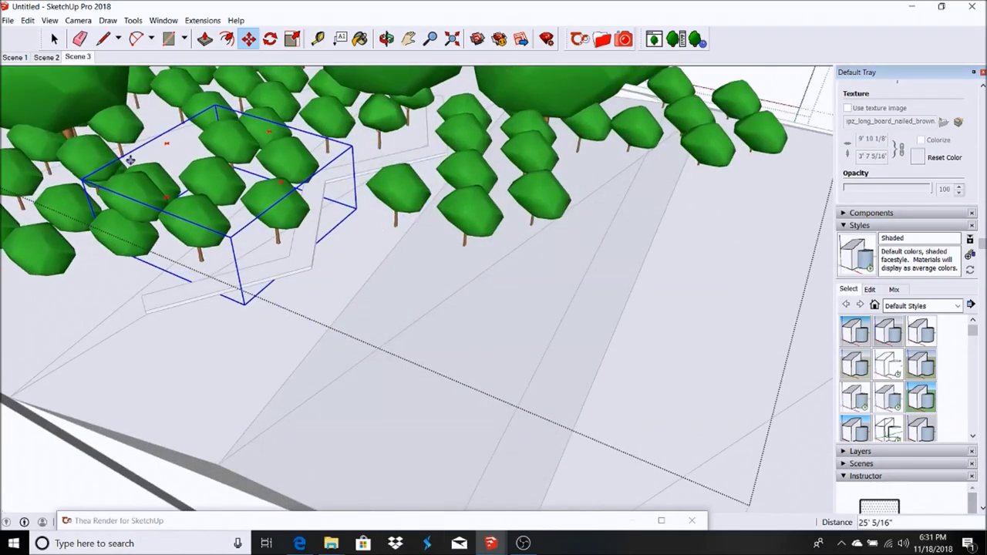
Paste two more tree-group copies onto the empty ground, then return to the Scene 3 view.
{"action": "left_click", "coordinate": [27, 20]}
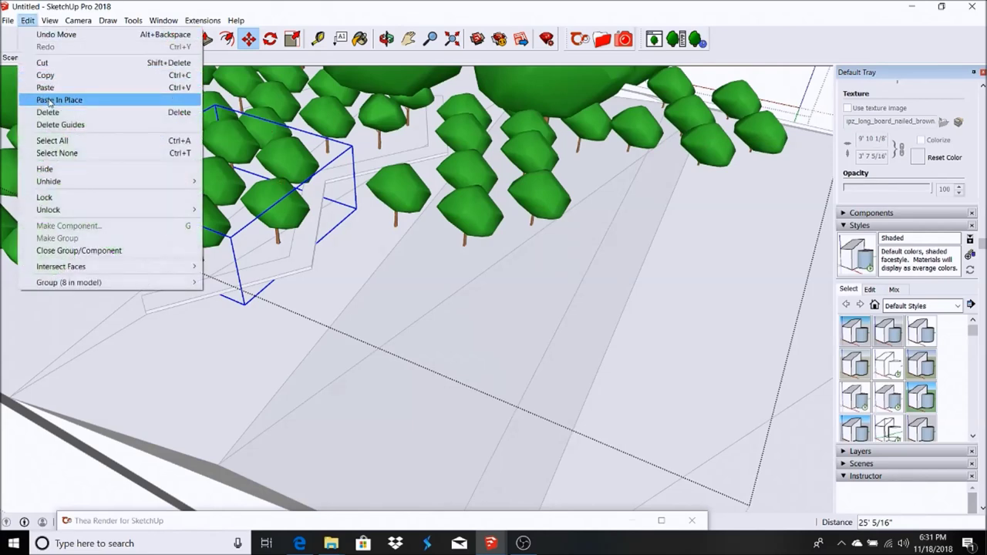
{"action": "left_click", "coordinate": [49, 101]}
{"action": "left_click", "coordinate": [160, 151]}
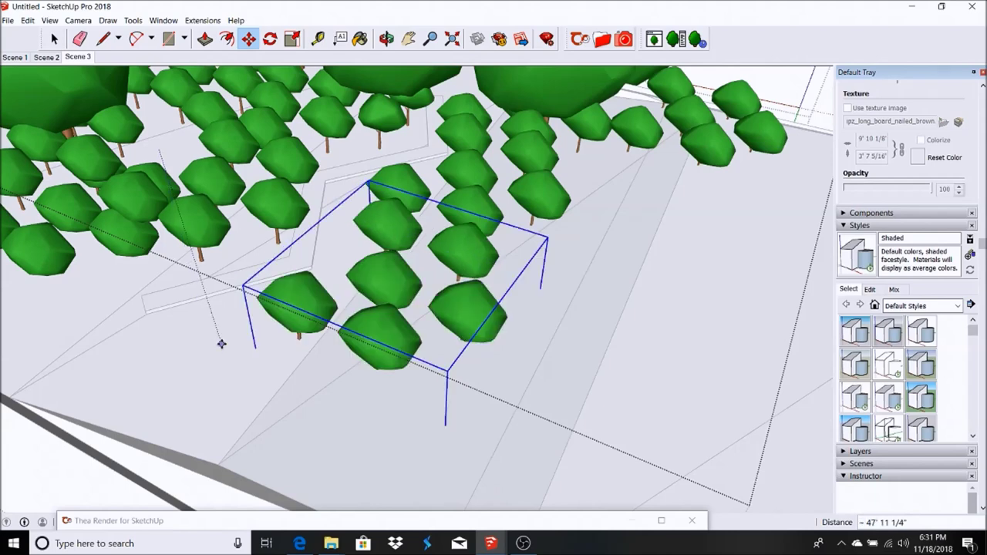
{"action": "left_click", "coordinate": [28, 20]}
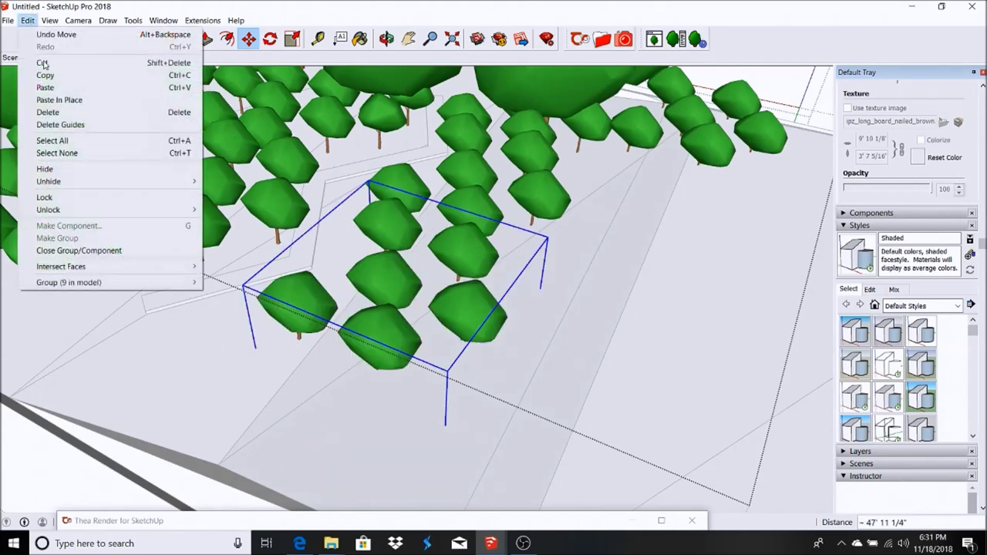
{"action": "left_click", "coordinate": [67, 101]}
{"action": "left_click", "coordinate": [159, 141]}
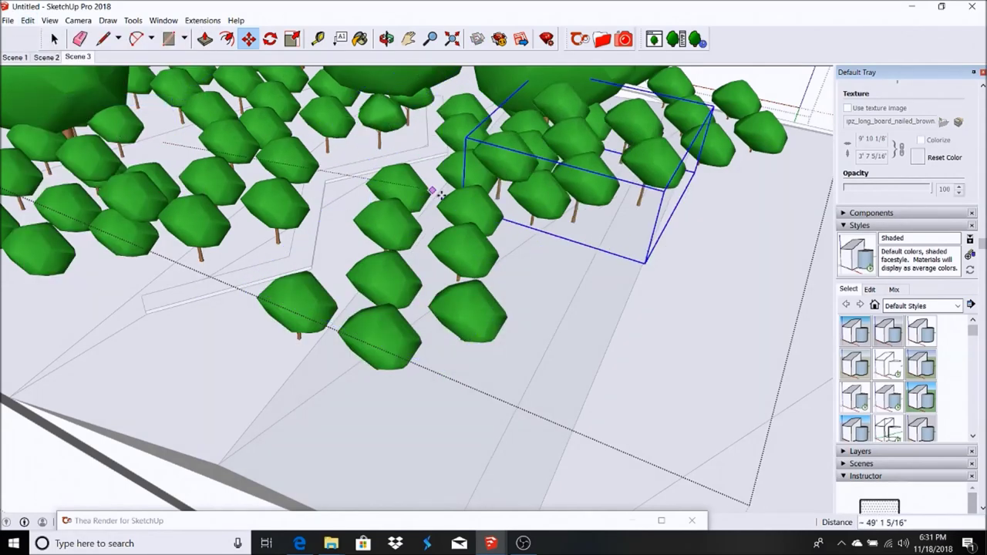
{"action": "left_click", "coordinate": [77, 56]}
{"action": "left_click", "coordinate": [54, 39]}
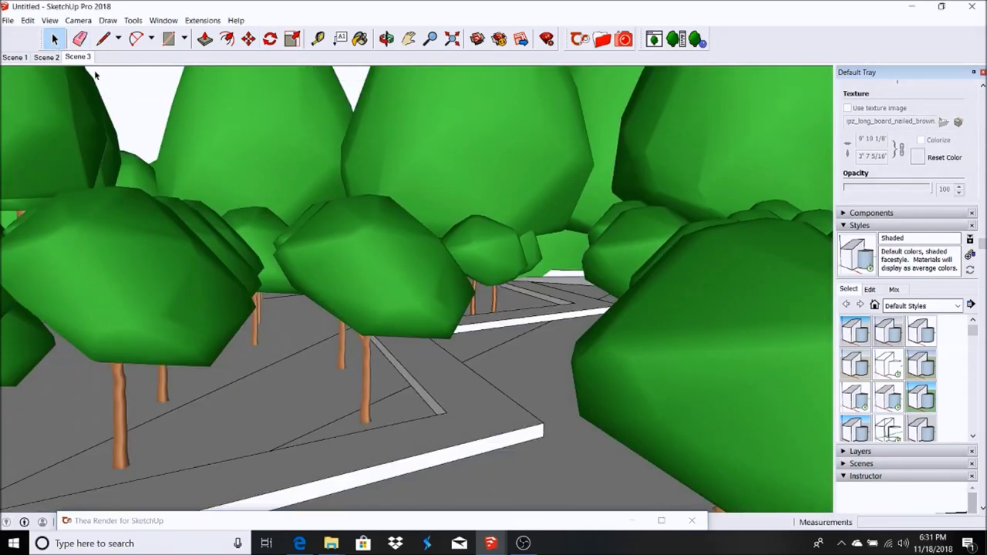
Render Scene 3 interactively in Thea, then open the Thea material browser on Wood materials.
{"action": "double_click", "coordinate": [595, 521]}
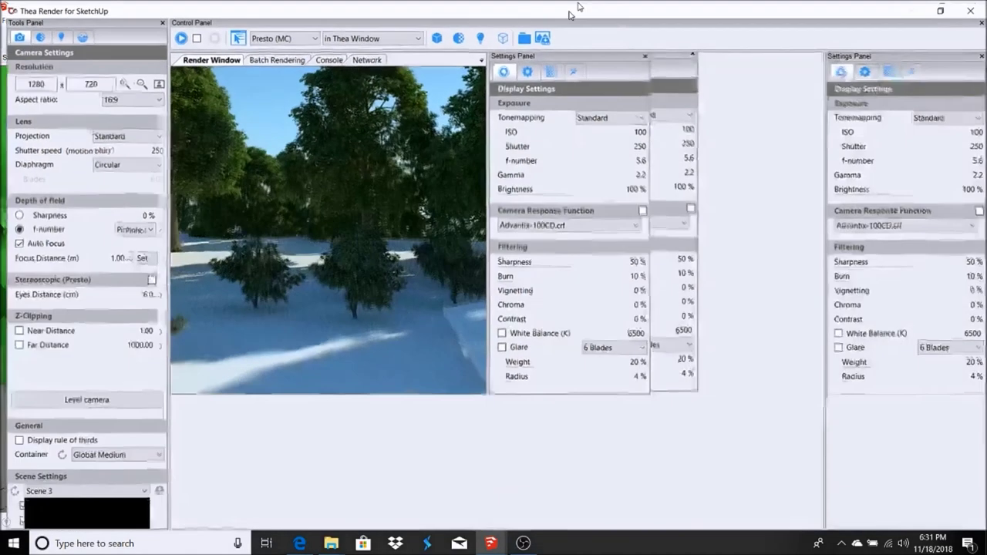
{"action": "left_click", "coordinate": [174, 34]}
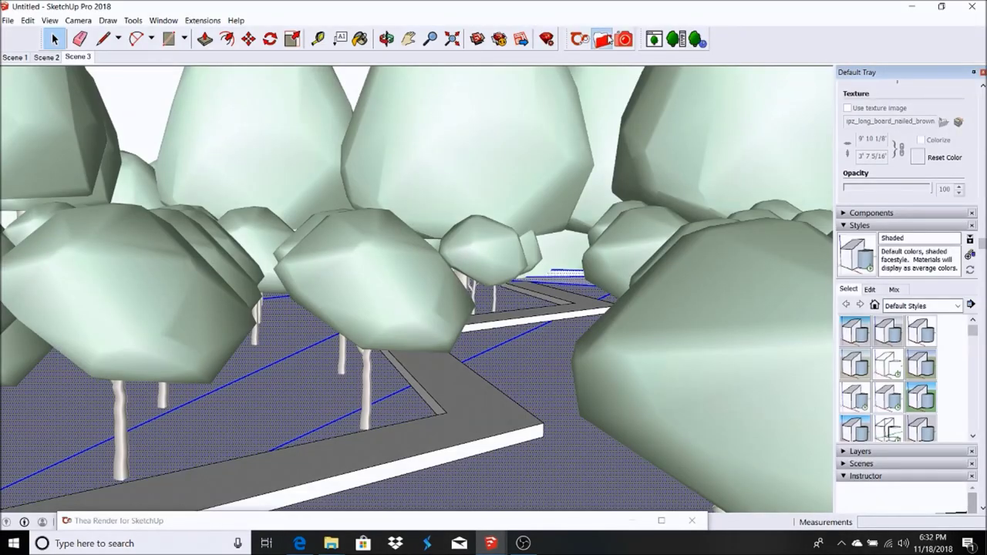
{"action": "left_click", "coordinate": [598, 37]}
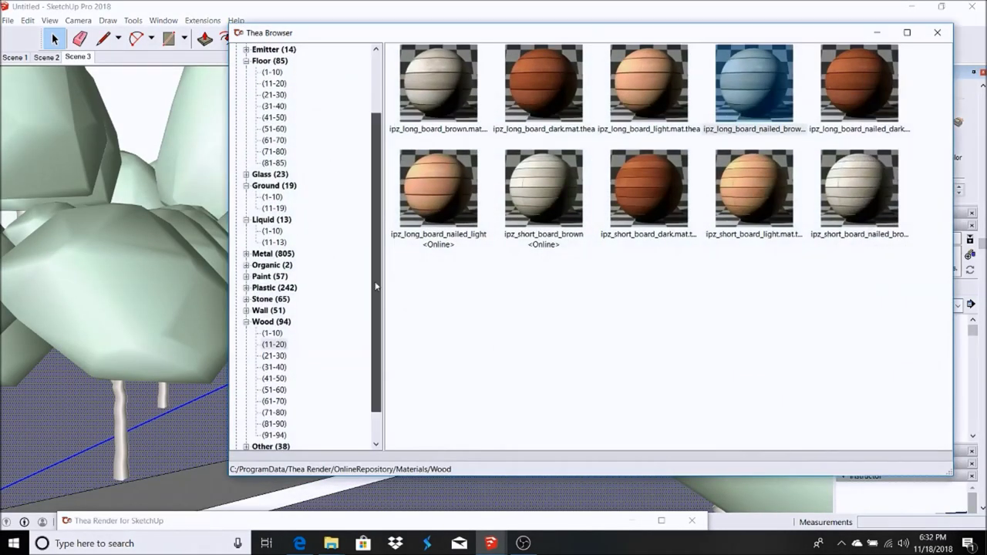
Load Grass.mat.thea from the Ground (1-10) library and paint the terrain with it.
{"action": "scroll", "coordinate": [376, 286], "scroll_direction": "up", "scroll_amount": 3}
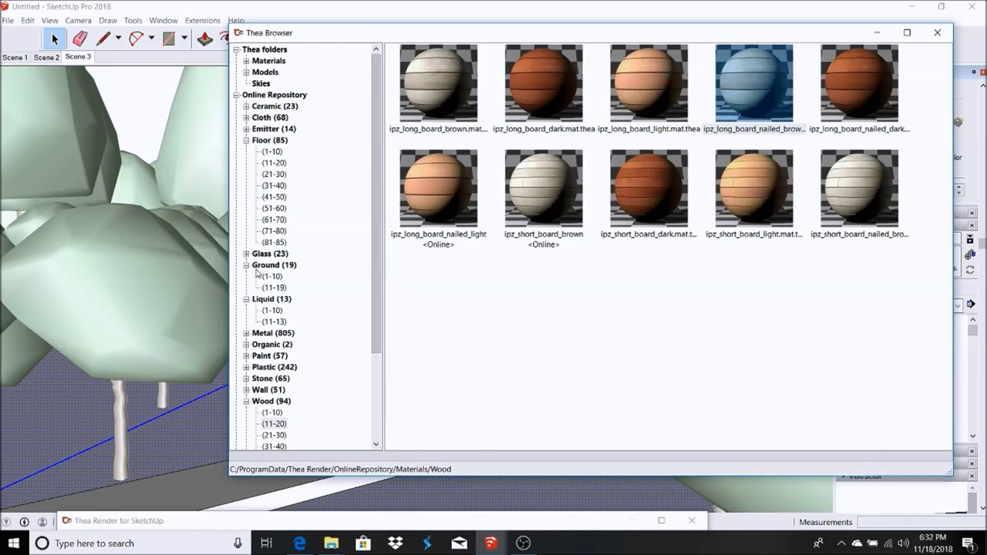
{"action": "left_click", "coordinate": [274, 287]}
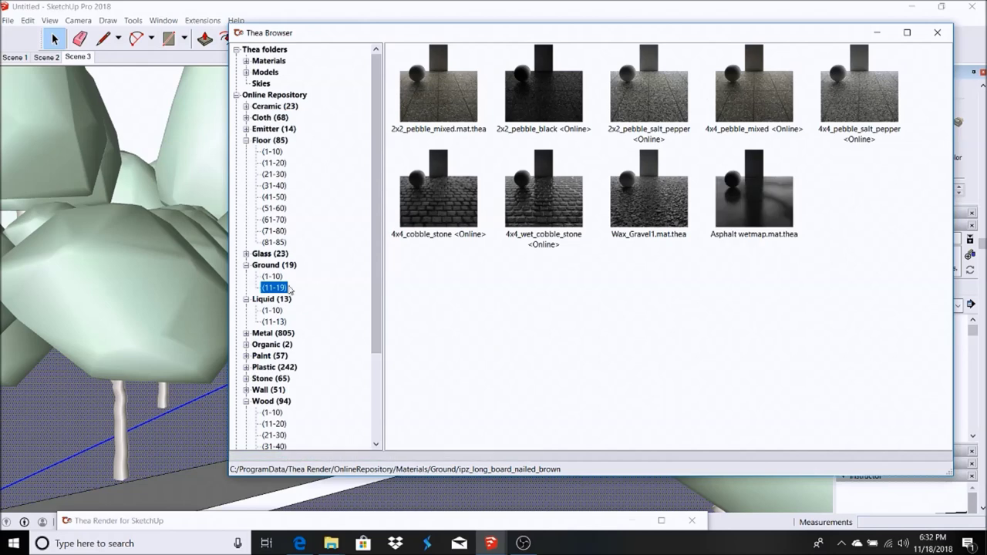
{"action": "left_click", "coordinate": [278, 277]}
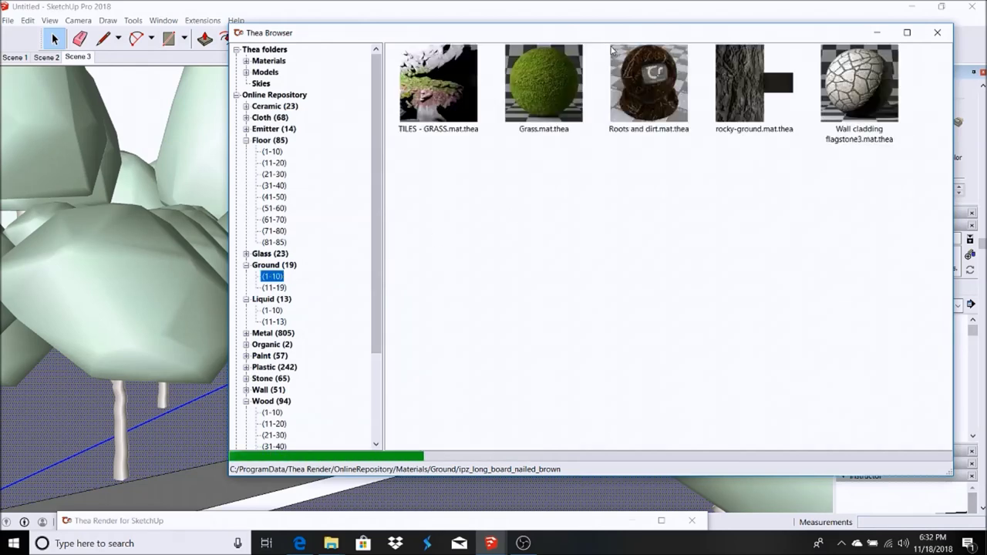
{"action": "double_click", "coordinate": [555, 73]}
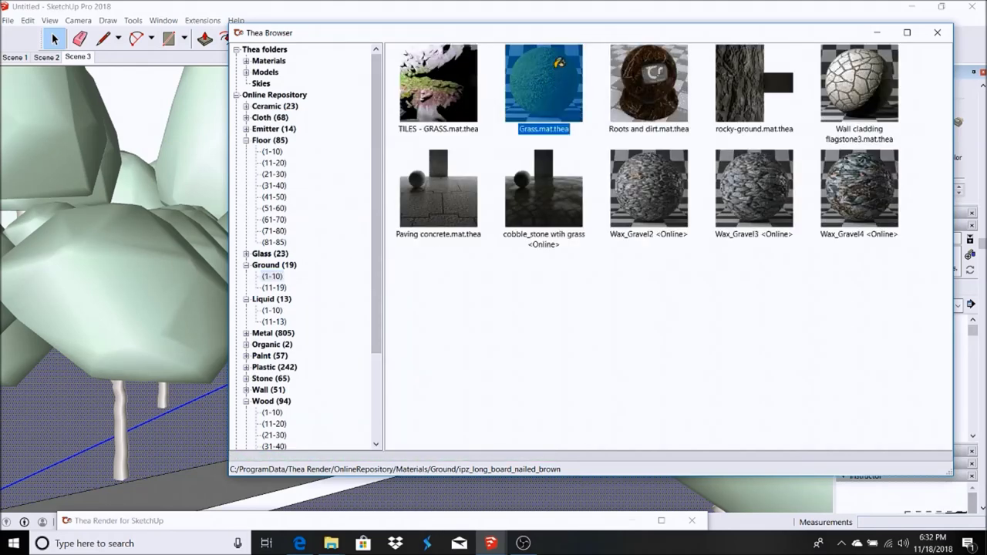
{"action": "left_click", "coordinate": [877, 32]}
{"action": "left_click", "coordinate": [300, 420]}
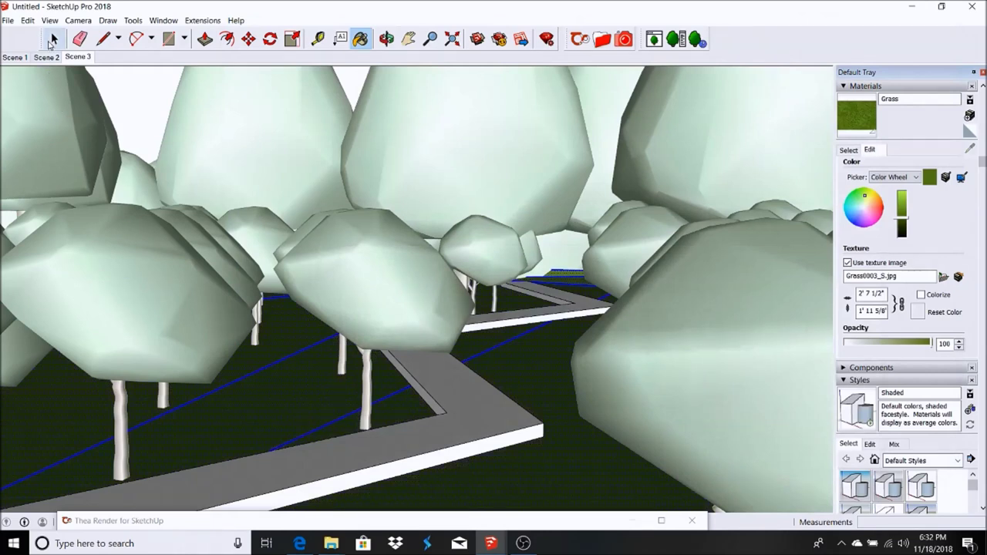
Open 3D Warehouse via File > 3D Warehouse > Get Models to find grass models.
{"action": "left_click", "coordinate": [55, 39]}
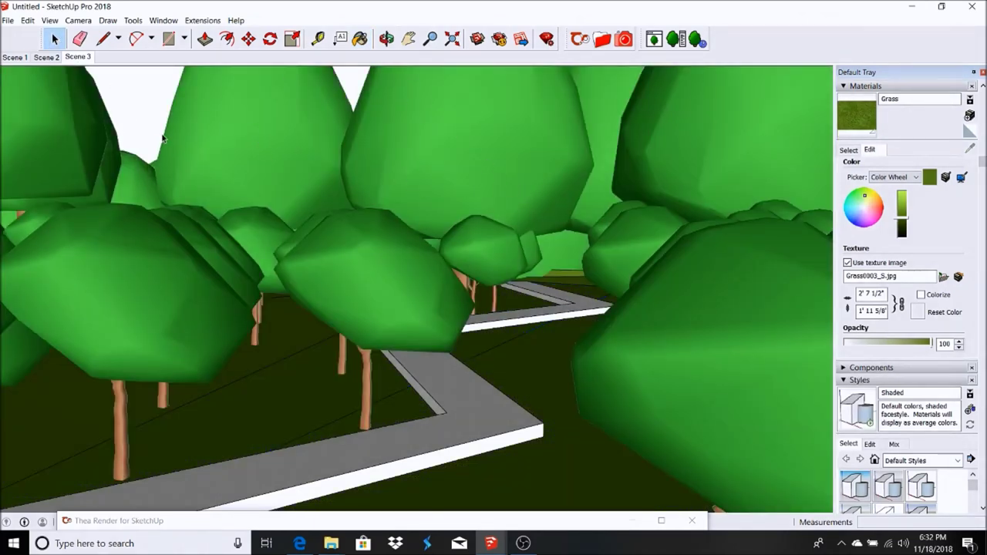
{"action": "left_click", "coordinate": [8, 20]}
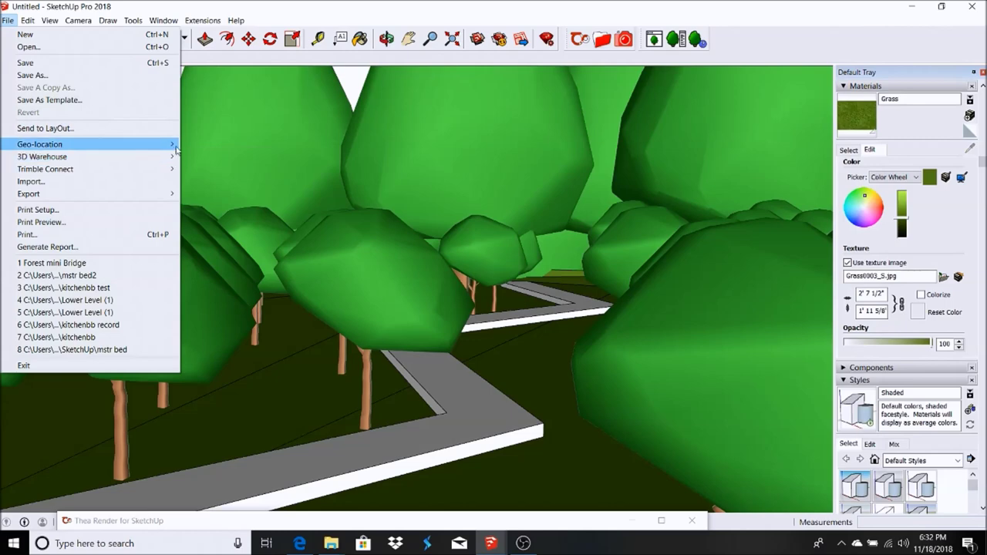
{"action": "mouse_move", "coordinate": [149, 156]}
{"action": "left_click", "coordinate": [206, 157]}
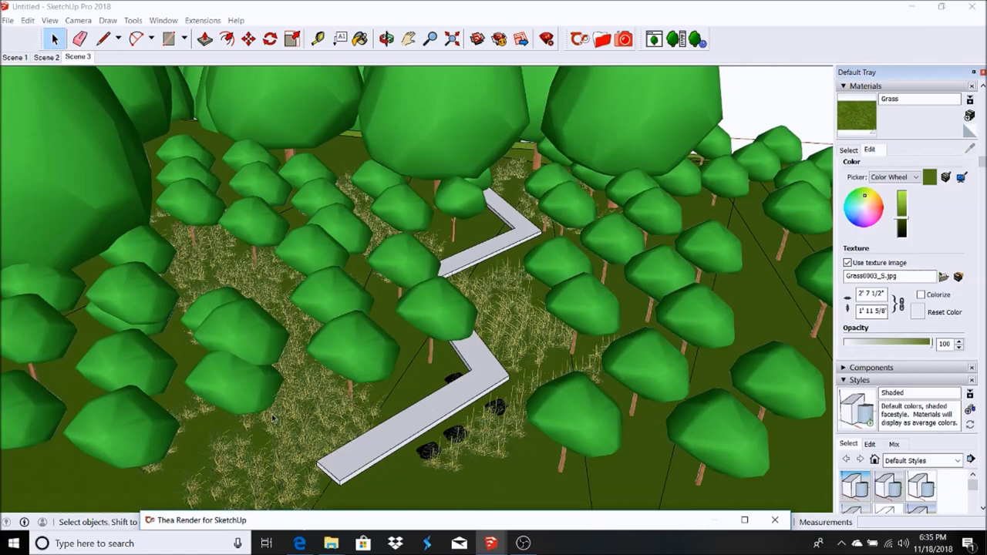
Return to the Scene 3 camera view.
{"action": "left_click", "coordinate": [77, 57]}
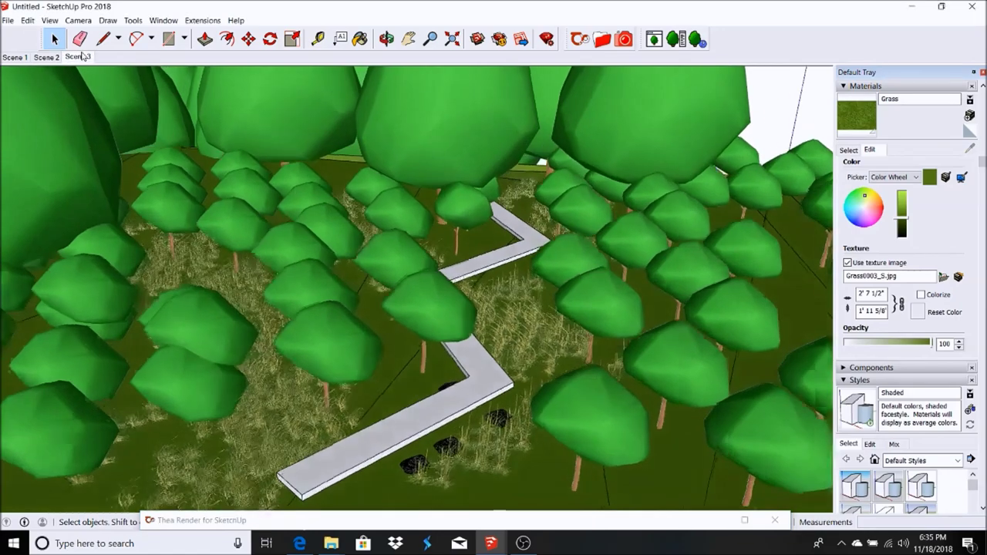
{"action": "key", "text": "m"}
{"action": "left_click", "coordinate": [53, 40]}
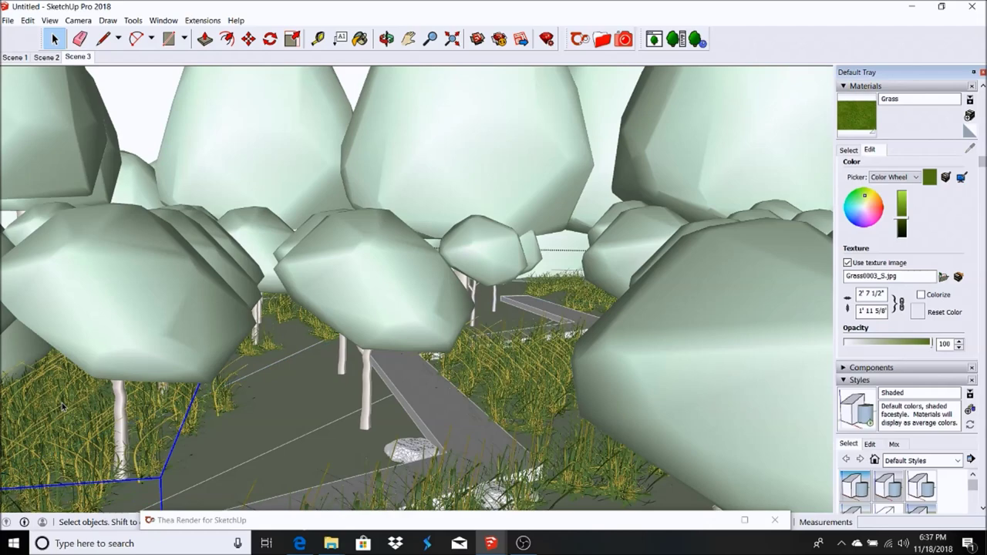
Move a grass clump to a new spot beside the path, then pick up another clump.
{"action": "key", "text": "m"}
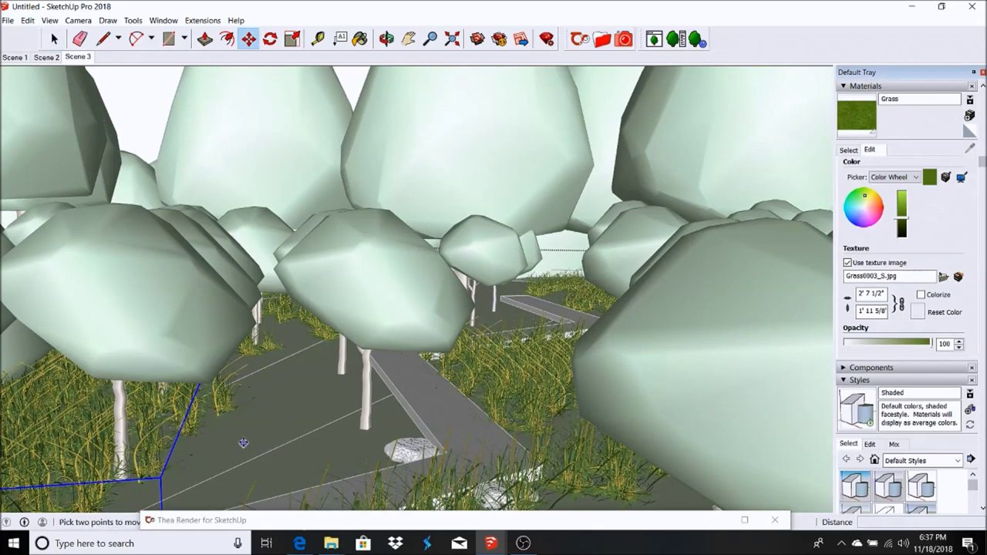
{"action": "left_click", "coordinate": [216, 430]}
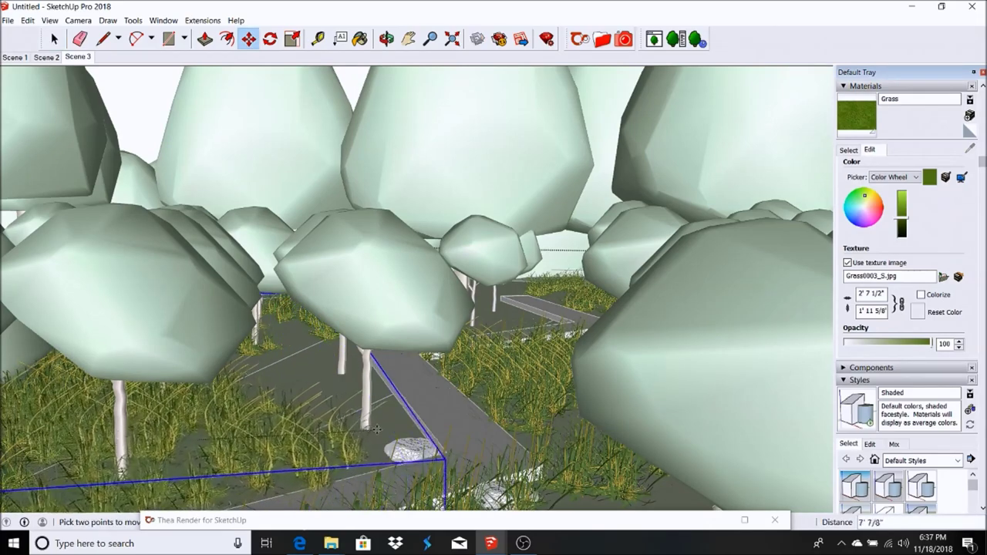
{"action": "left_click", "coordinate": [405, 414]}
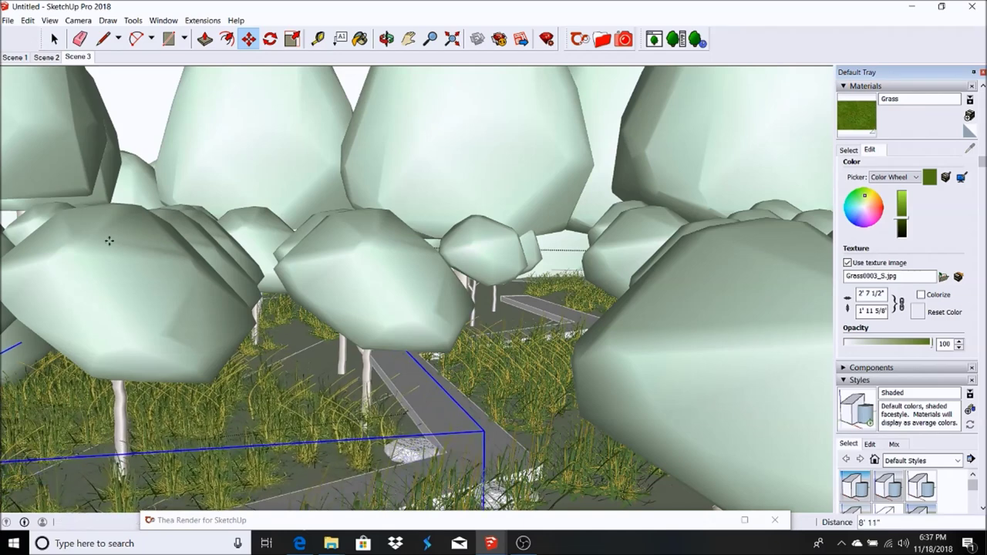
{"action": "left_click", "coordinate": [55, 39]}
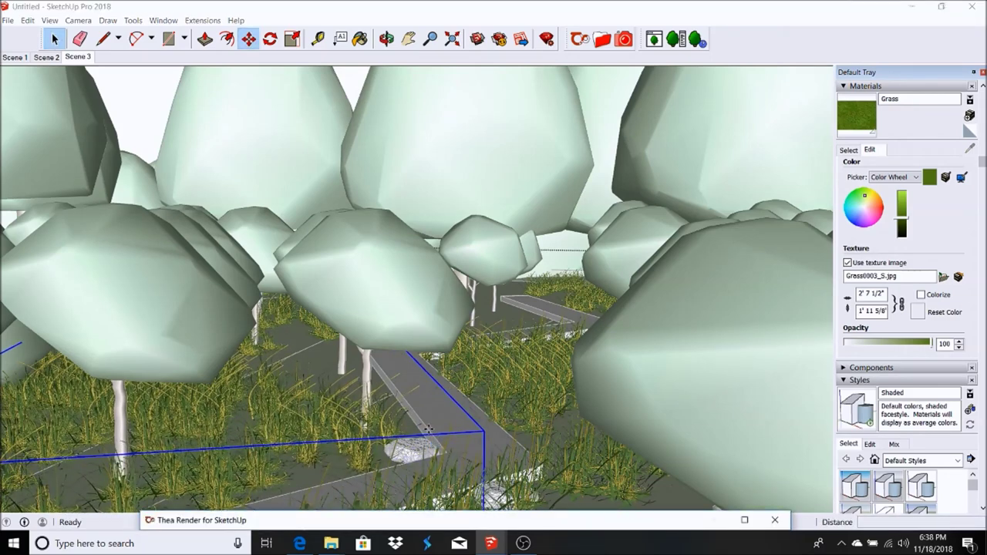
{"action": "key", "text": "m"}
{"action": "left_click", "coordinate": [428, 429]}
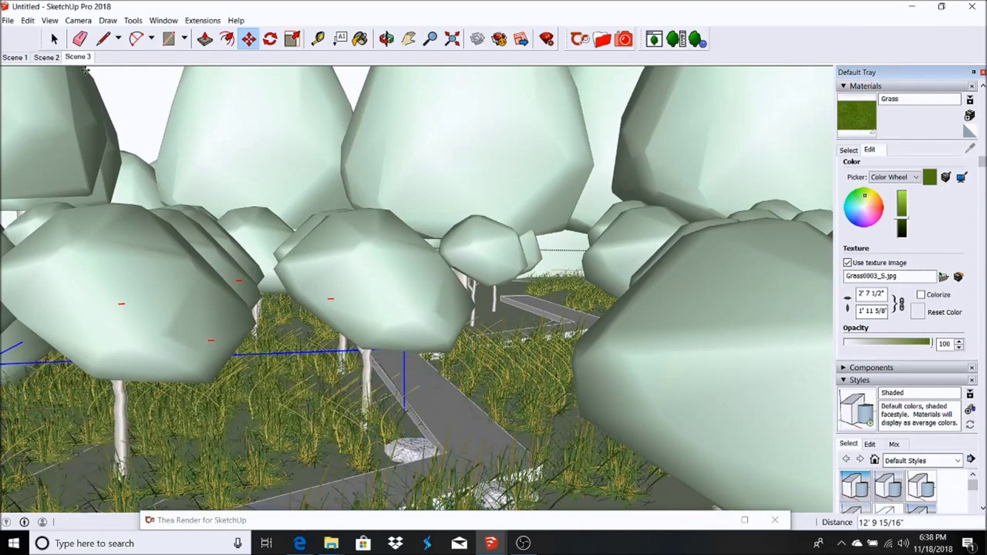
Place the grass clump and start the interactive Thea render of Scene 3.
{"action": "left_click", "coordinate": [55, 38]}
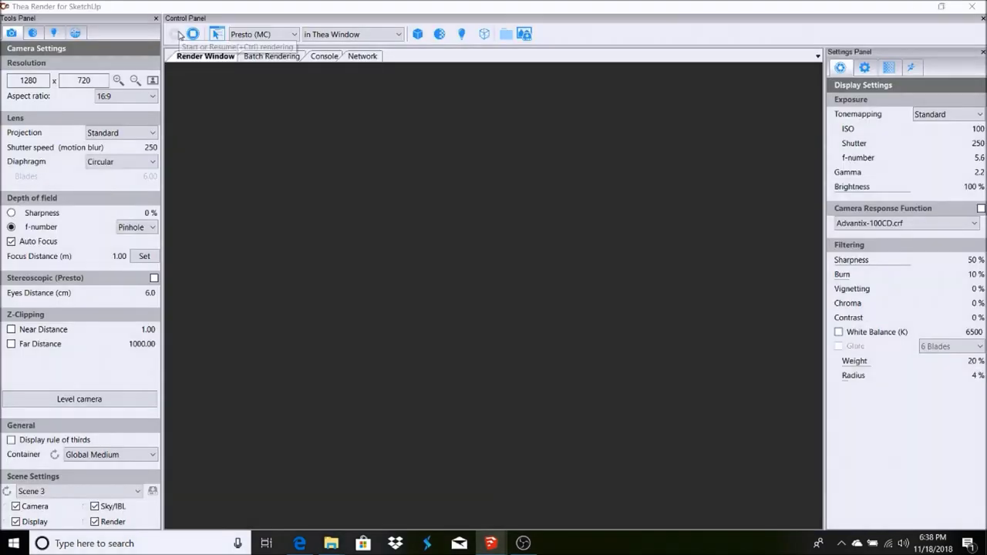
{"action": "left_click", "coordinate": [177, 35]}
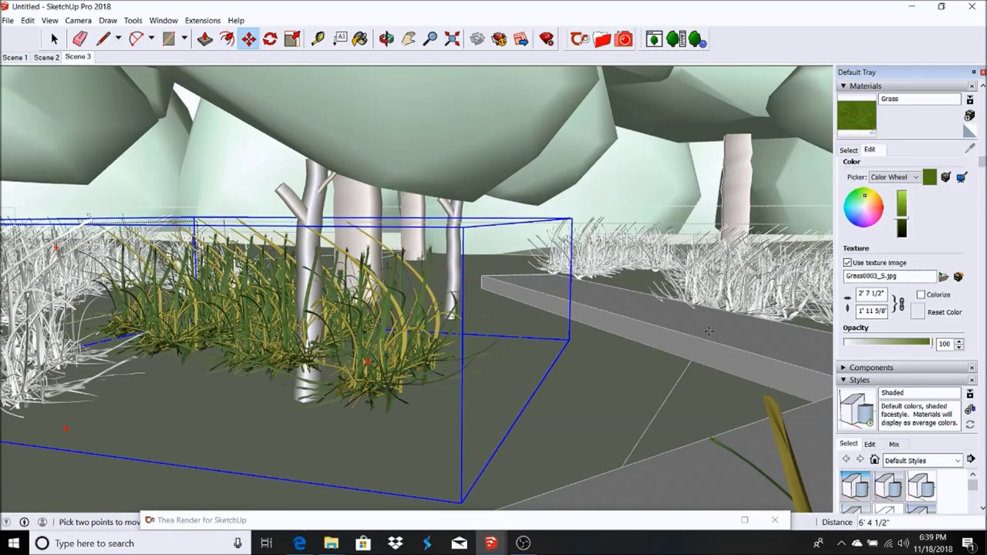
Slide the grass clump toward the path and down beside it.
{"action": "left_click_drag", "start_coordinate": [709, 375], "coordinate": [772, 357]}
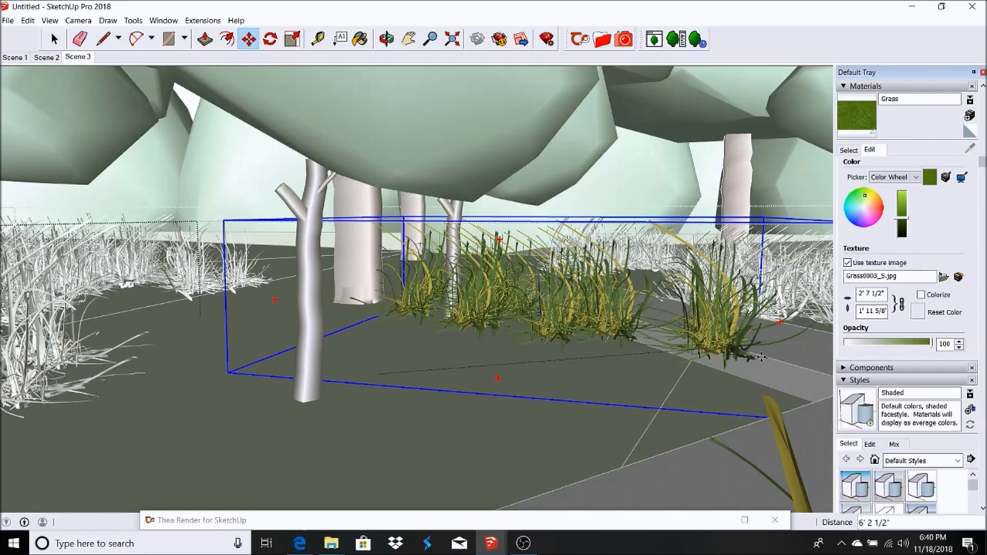
{"action": "left_click_drag", "start_coordinate": [761, 357], "coordinate": [762, 391]}
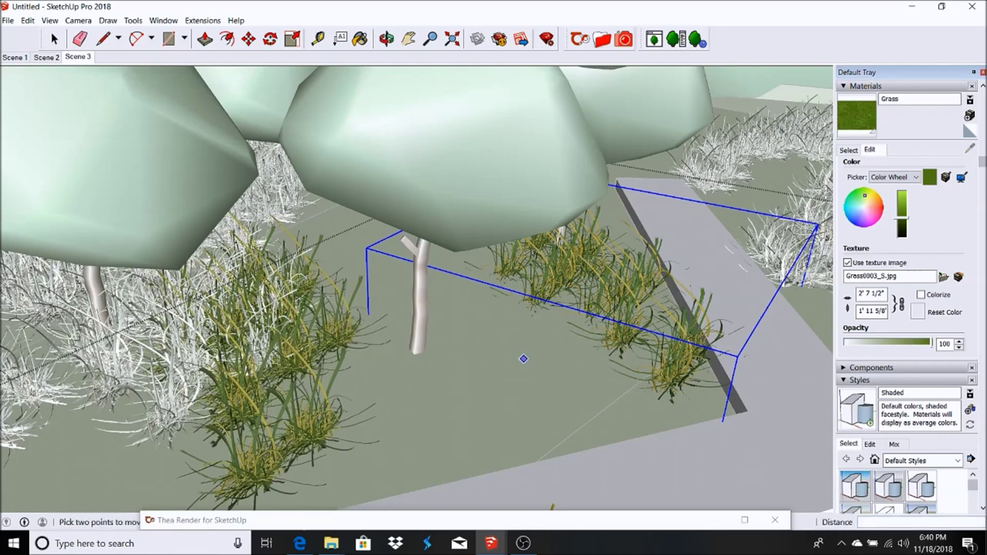
{"action": "left_click", "coordinate": [401, 403]}
Rotate the grass clump 75° and move it down-left beside the path.
{"action": "key", "text": "q"}
{"action": "left_click", "coordinate": [401, 403]}
{"action": "left_click", "coordinate": [428, 415]}
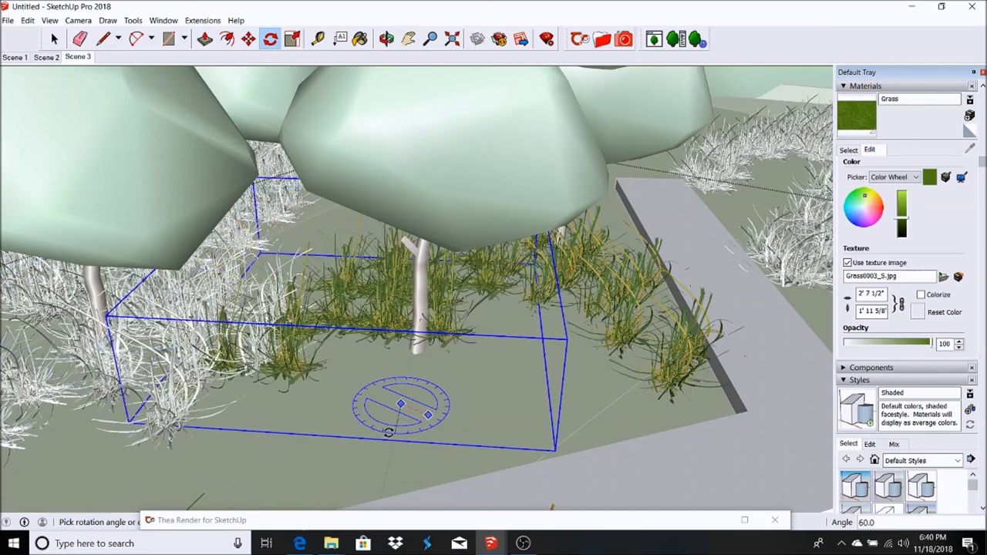
{"action": "left_click", "coordinate": [377, 432]}
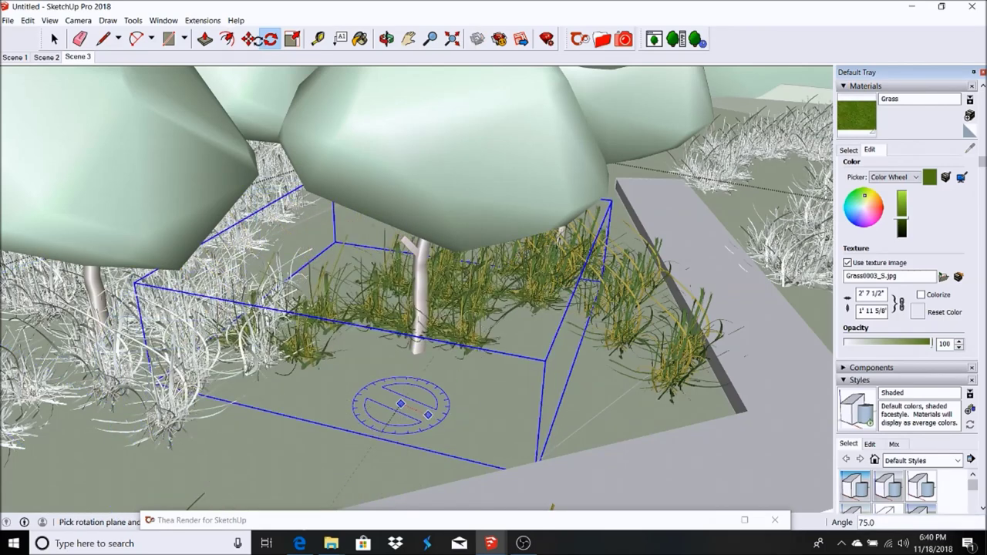
{"action": "key", "text": "m"}
{"action": "left_click", "coordinate": [616, 178]}
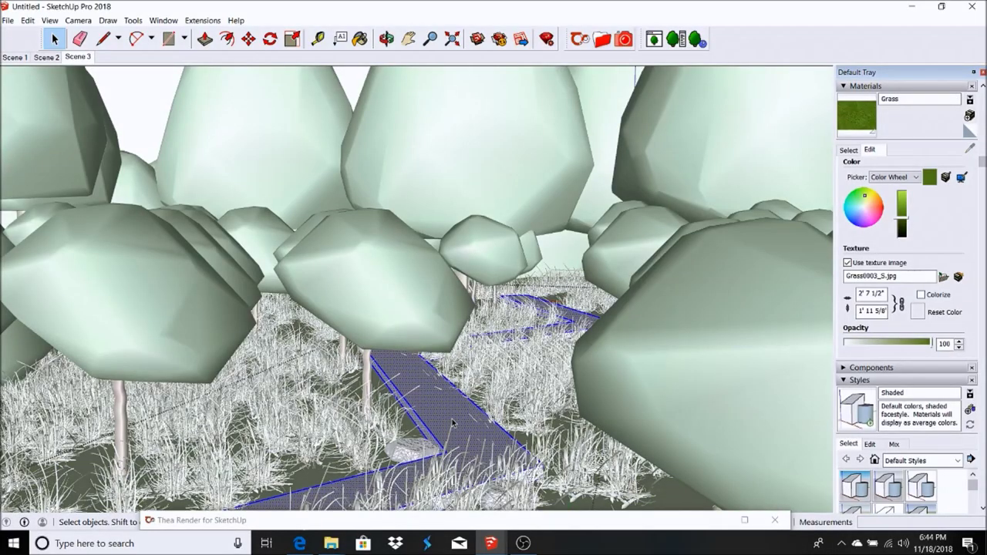
Load ipz_long_board_nailed_brown from Thea's Wood (11-20) library and paint the boardwalk path with it.
{"action": "left_click", "coordinate": [603, 38]}
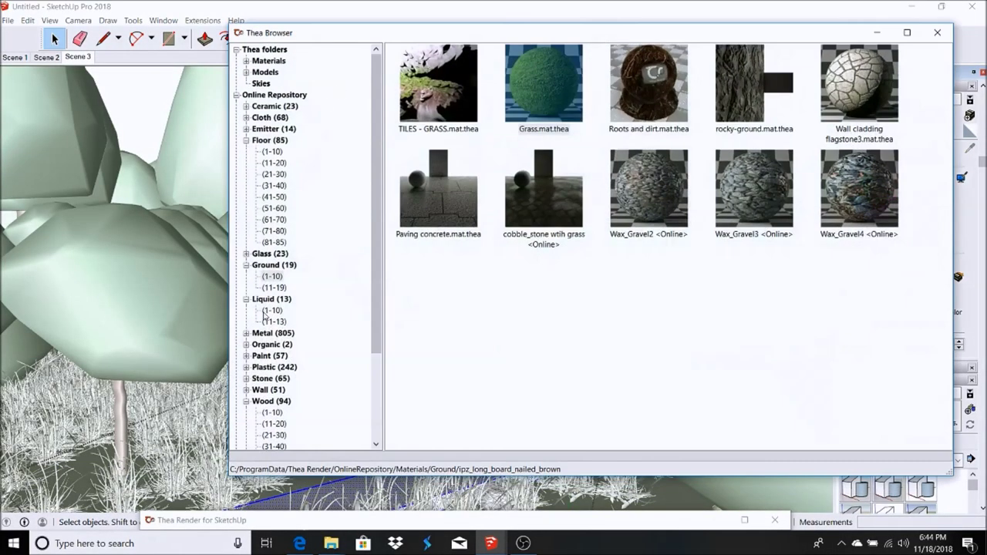
{"action": "scroll", "coordinate": [377, 308], "scroll_direction": "down", "scroll_amount": 3}
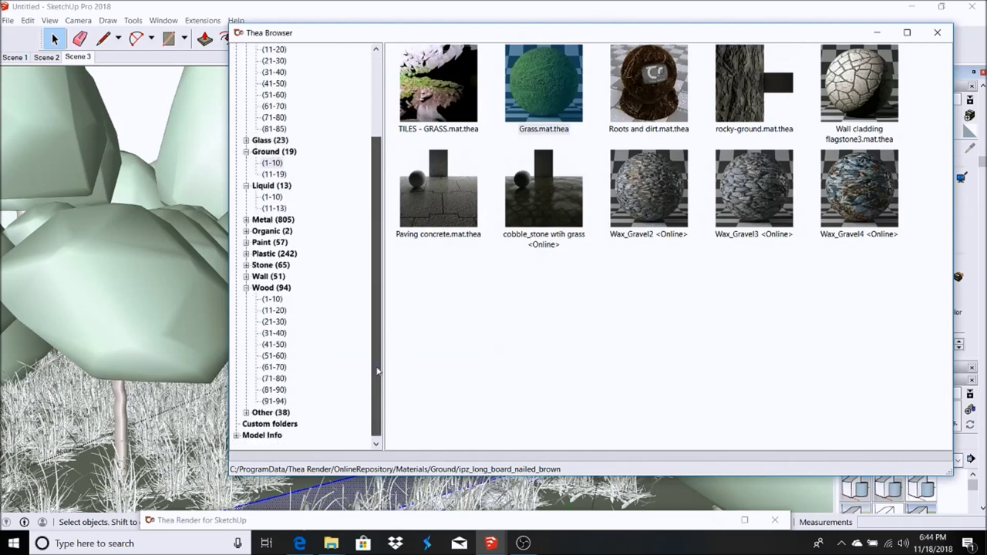
{"action": "left_click", "coordinate": [273, 322]}
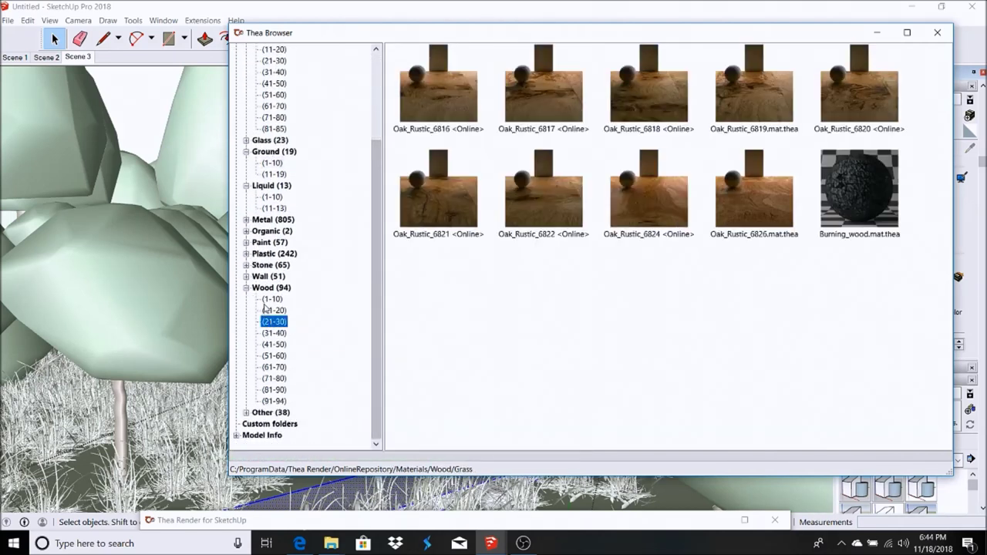
{"action": "left_click", "coordinate": [270, 311]}
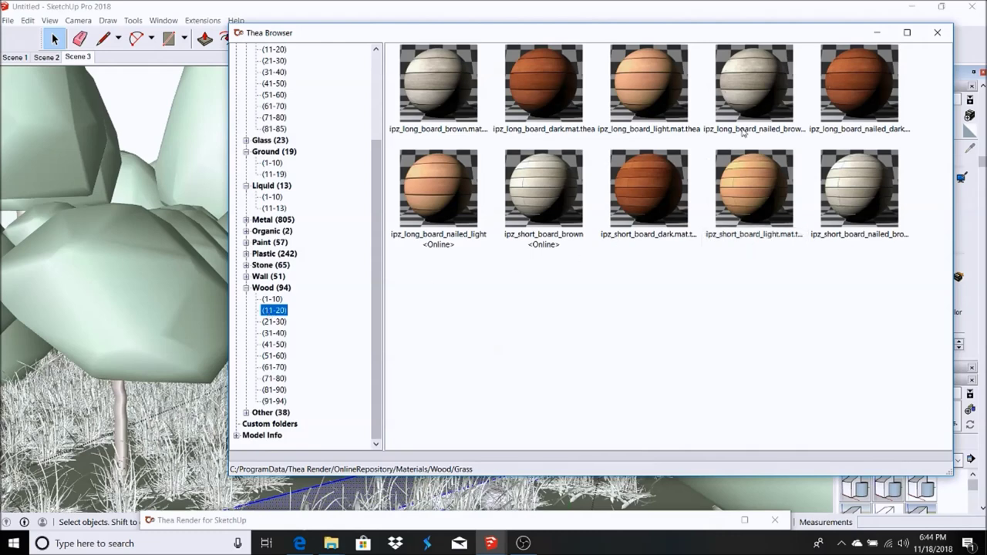
{"action": "left_click", "coordinate": [754, 81]}
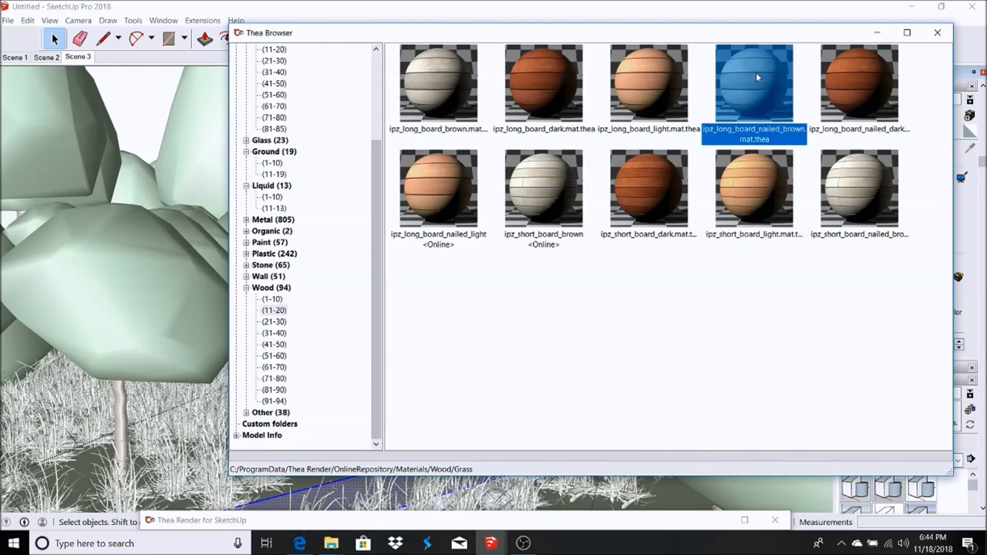
{"action": "left_click", "coordinate": [876, 33]}
{"action": "left_click", "coordinate": [454, 410]}
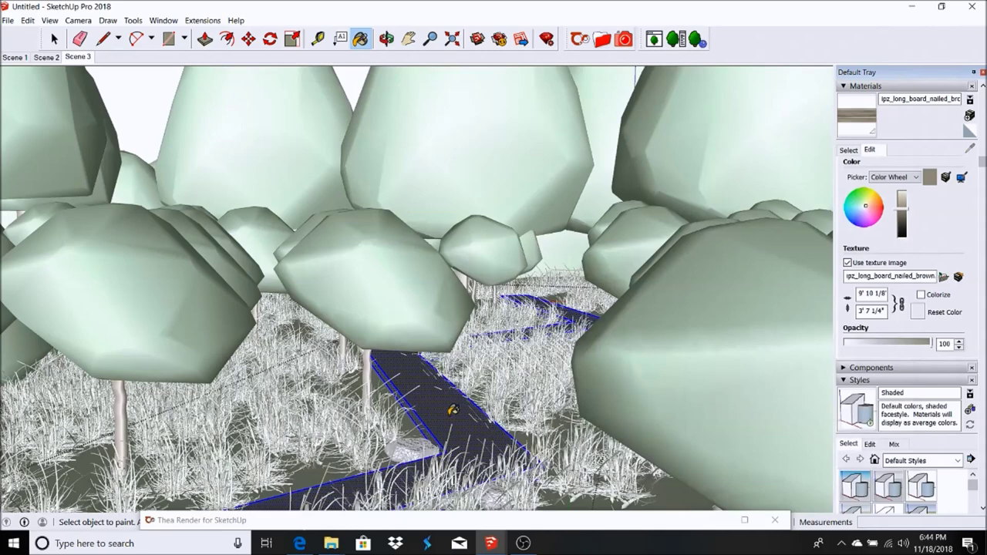
{"action": "scroll", "coordinate": [456, 424], "scroll_direction": "up", "scroll_amount": 5}
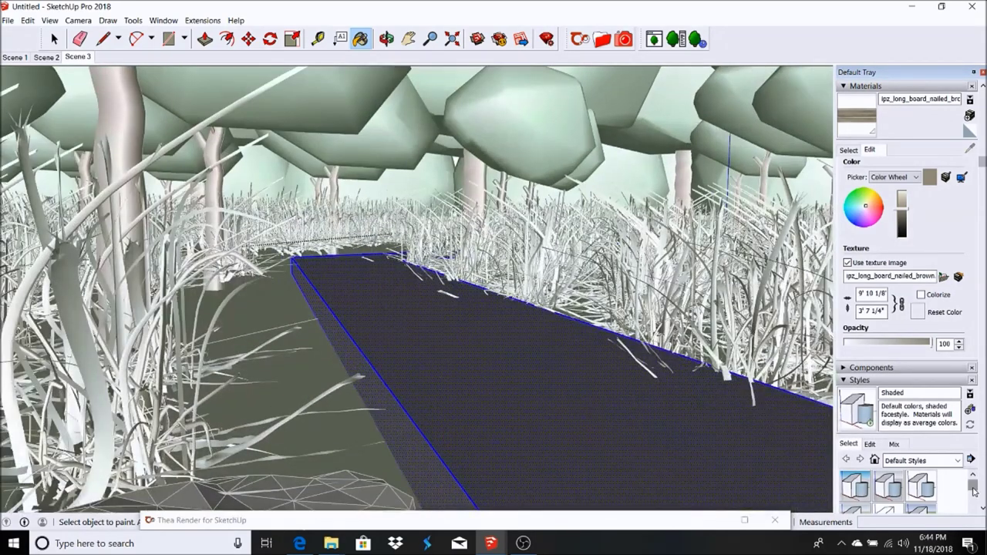
Scroll the Styles panel and apply the Simple Style to the model.
{"action": "left_click_drag", "start_coordinate": [973, 486], "coordinate": [974, 504]}
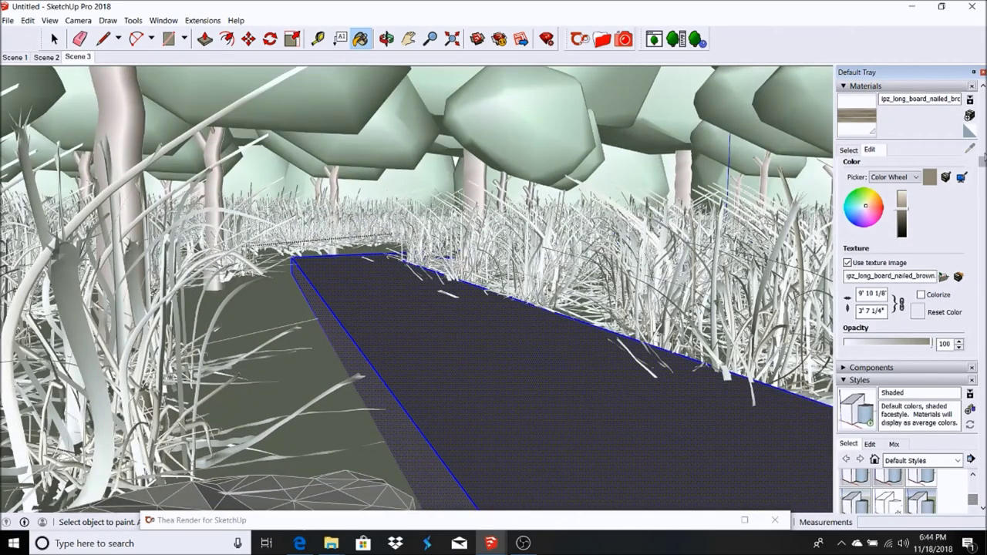
{"action": "left_click_drag", "start_coordinate": [983, 158], "coordinate": [983, 250]}
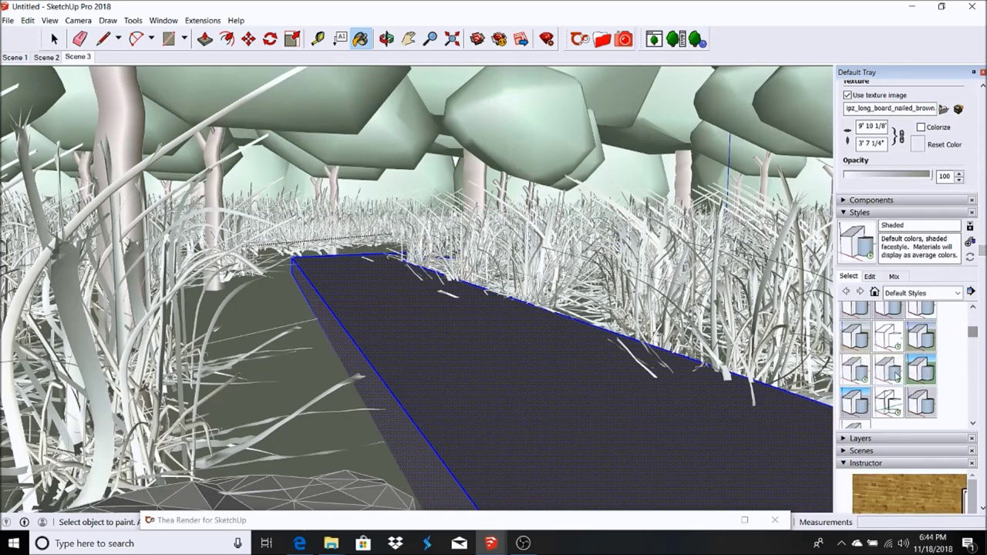
{"action": "left_click", "coordinate": [919, 371]}
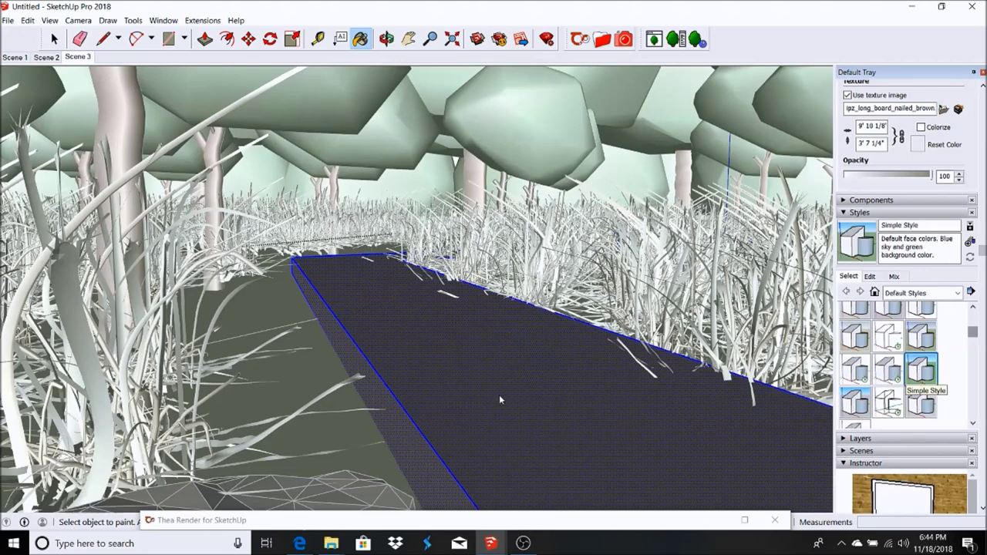
{"action": "left_click", "coordinate": [385, 39]}
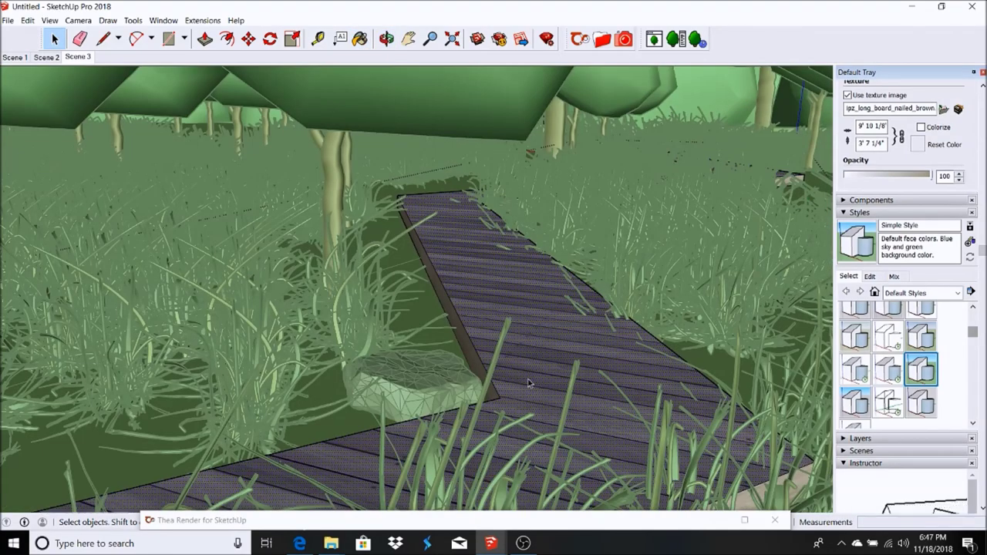
Use Texture > Position on the first deck face to rotate and shift the plank texture.
{"action": "right_click", "coordinate": [534, 376]}
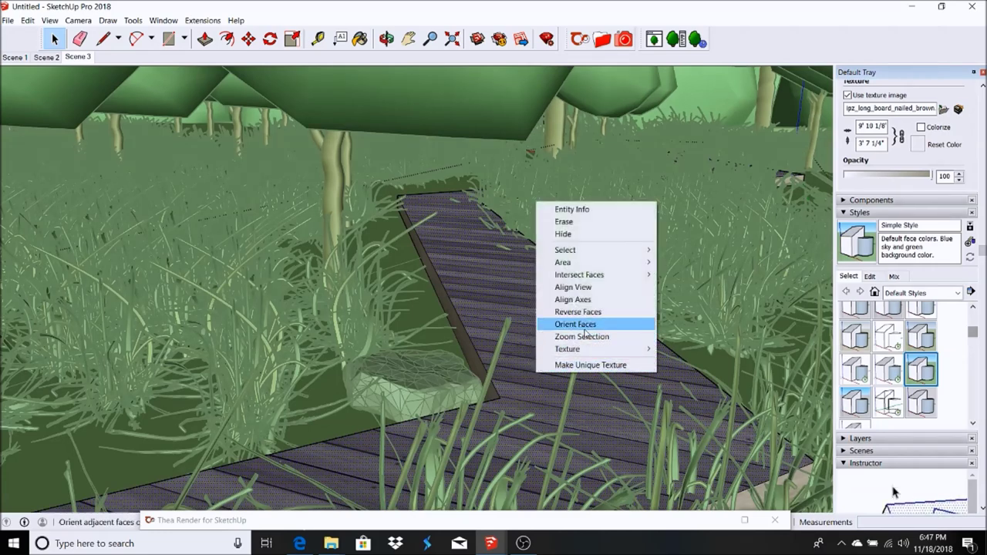
{"action": "mouse_move", "coordinate": [586, 351]}
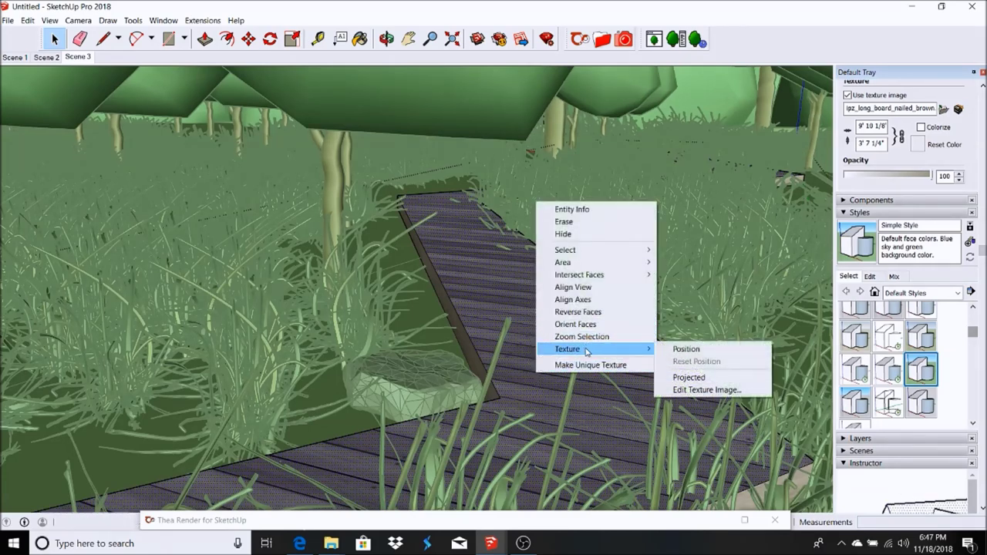
{"action": "left_click", "coordinate": [689, 350]}
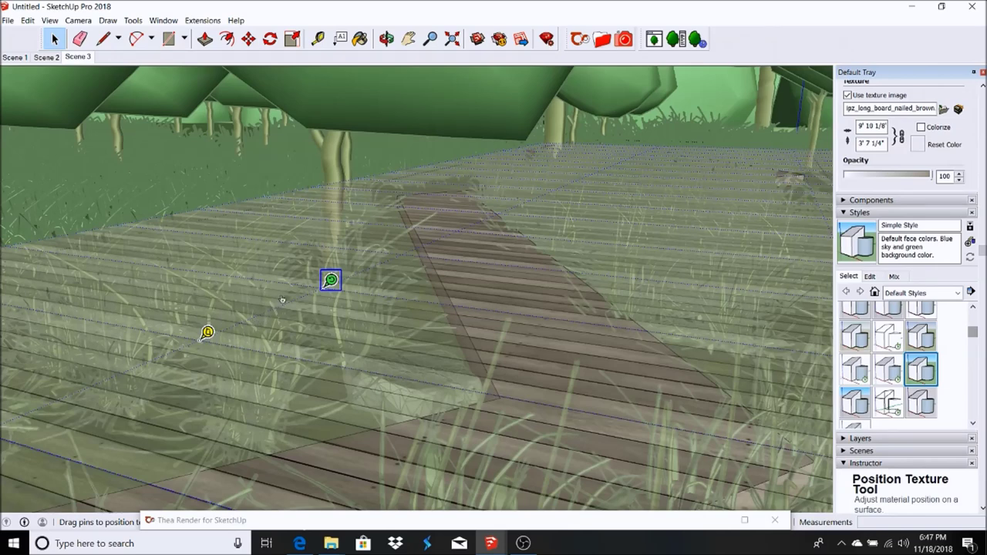
{"action": "key", "text": "ctrl+z"}
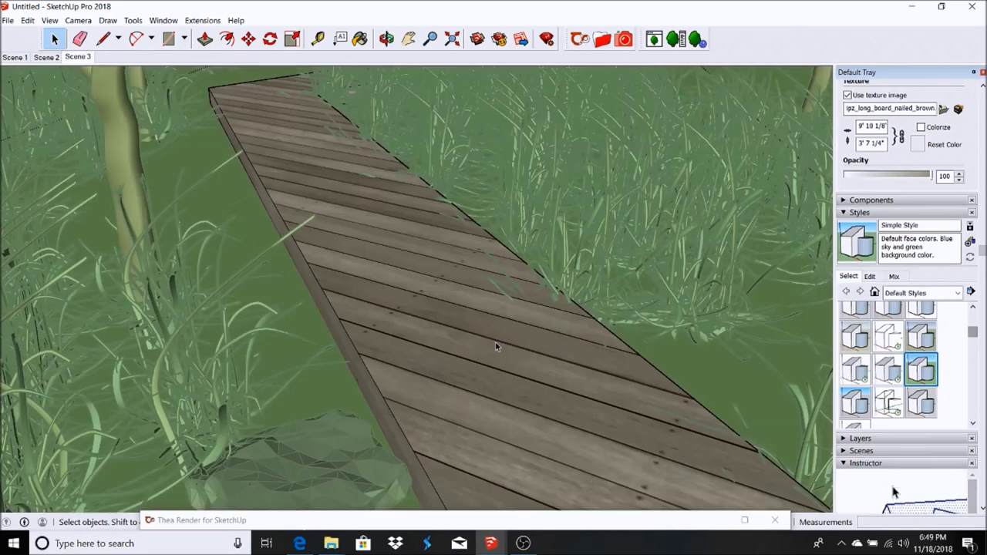
Start texture positioning on the next deck face and slide the plank texture sideways.
{"action": "left_click", "coordinate": [497, 347]}
{"action": "right_click", "coordinate": [498, 347]}
{"action": "mouse_move", "coordinate": [539, 500]}
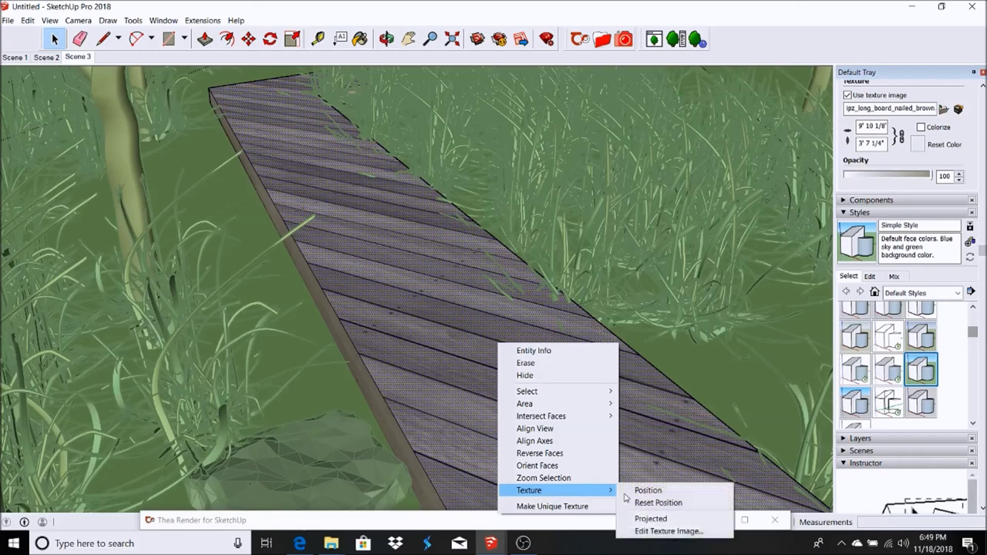
{"action": "left_click", "coordinate": [663, 496]}
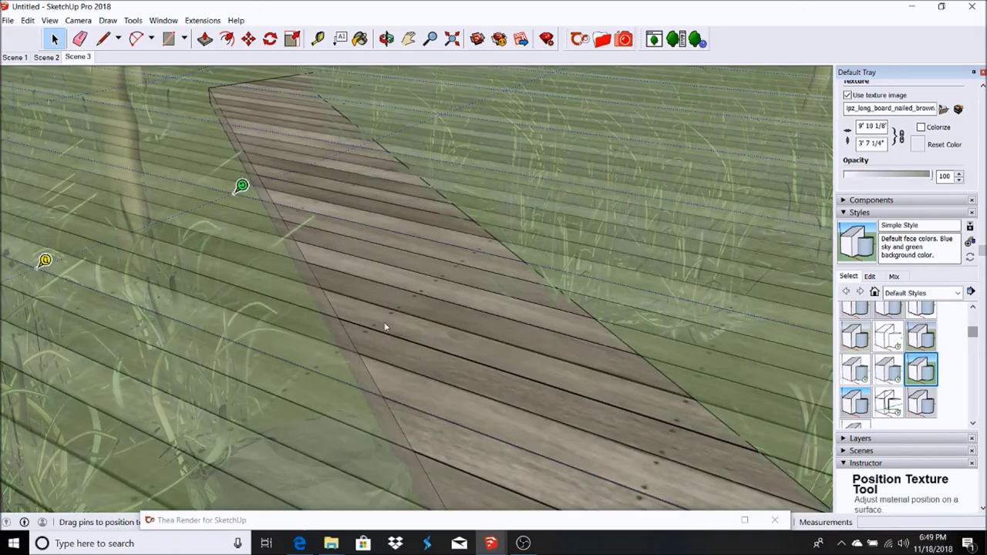
{"action": "left_click", "coordinate": [240, 187]}
{"action": "left_click", "coordinate": [199, 347]}
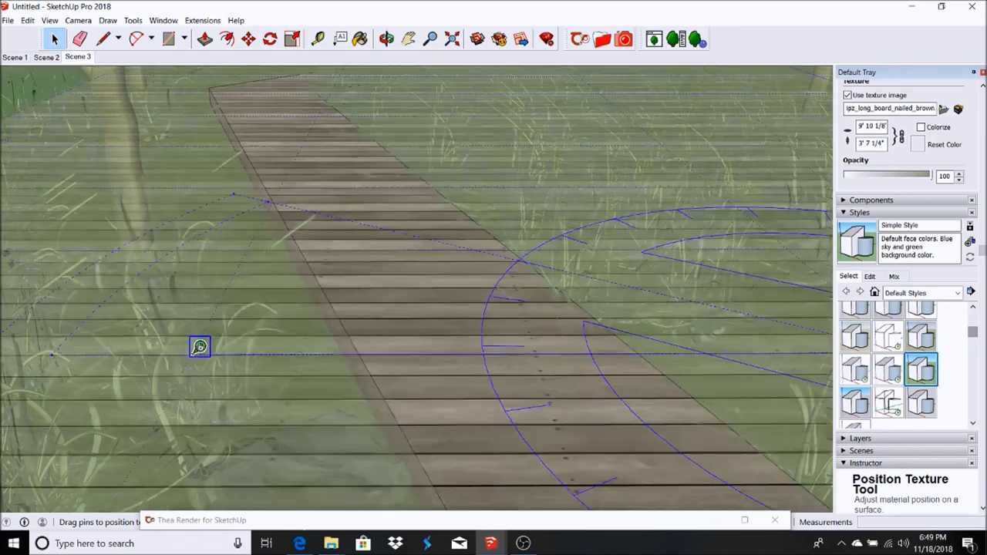
{"action": "left_click_drag", "start_coordinate": [198, 346], "coordinate": [266, 360]}
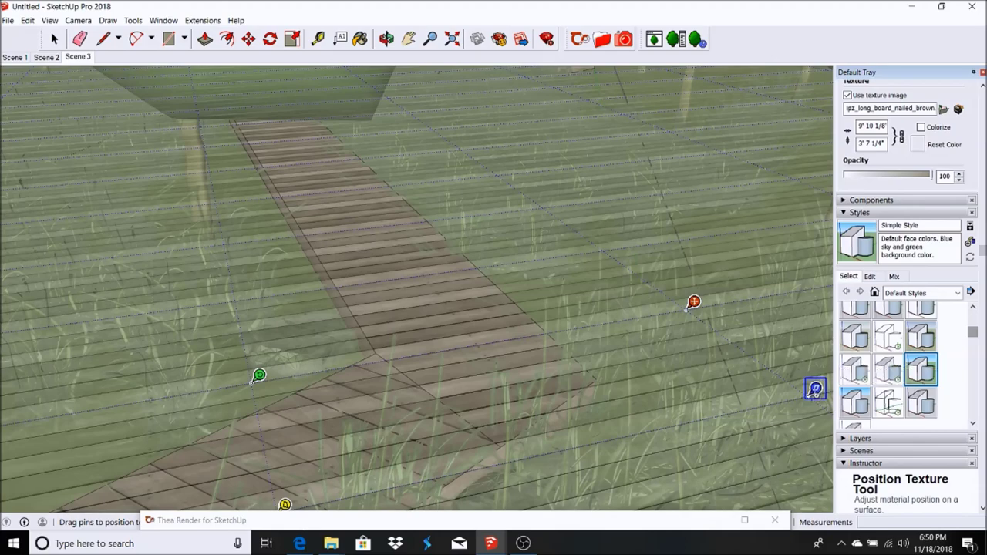
Scale the planks thinner and adjust their angle across the deck, then confirm the placement.
{"action": "left_click_drag", "start_coordinate": [815, 389], "coordinate": [757, 378]}
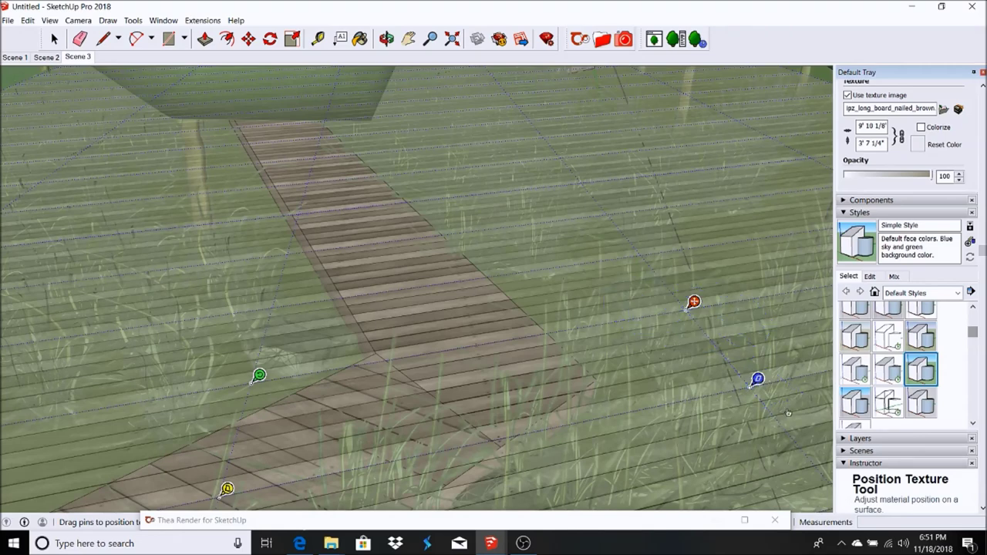
{"action": "left_click_drag", "start_coordinate": [757, 379], "coordinate": [784, 411]}
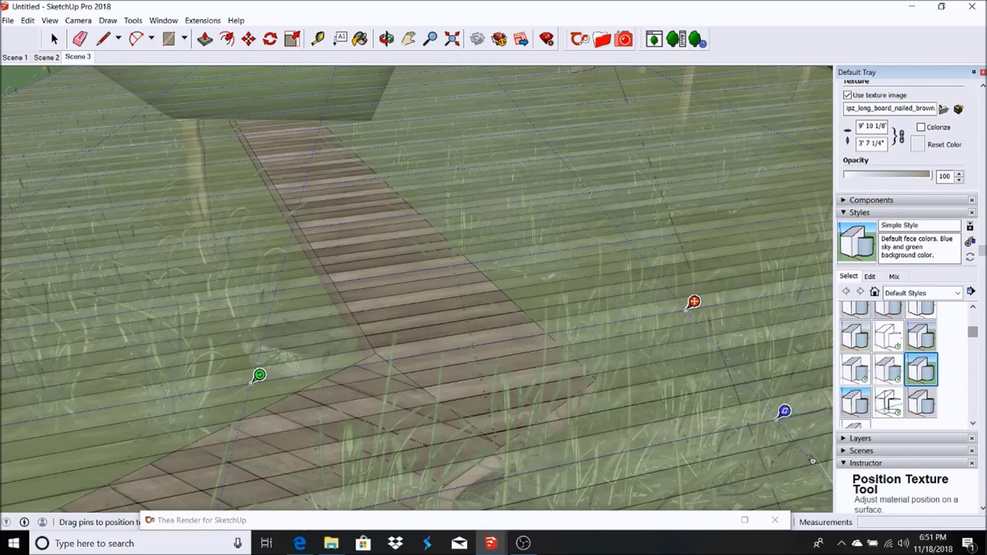
{"action": "left_click_drag", "start_coordinate": [812, 461], "coordinate": [811, 461]}
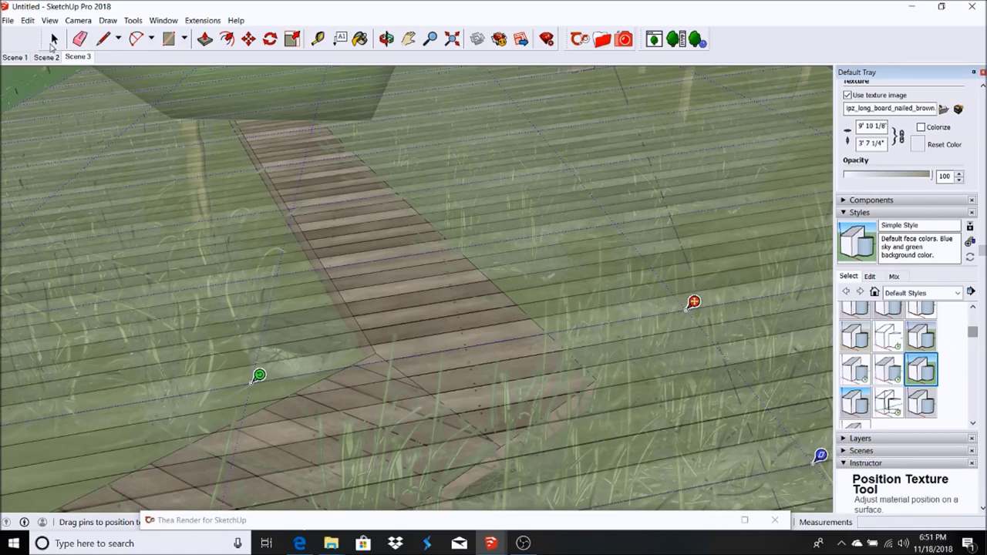
{"action": "key", "text": "space"}
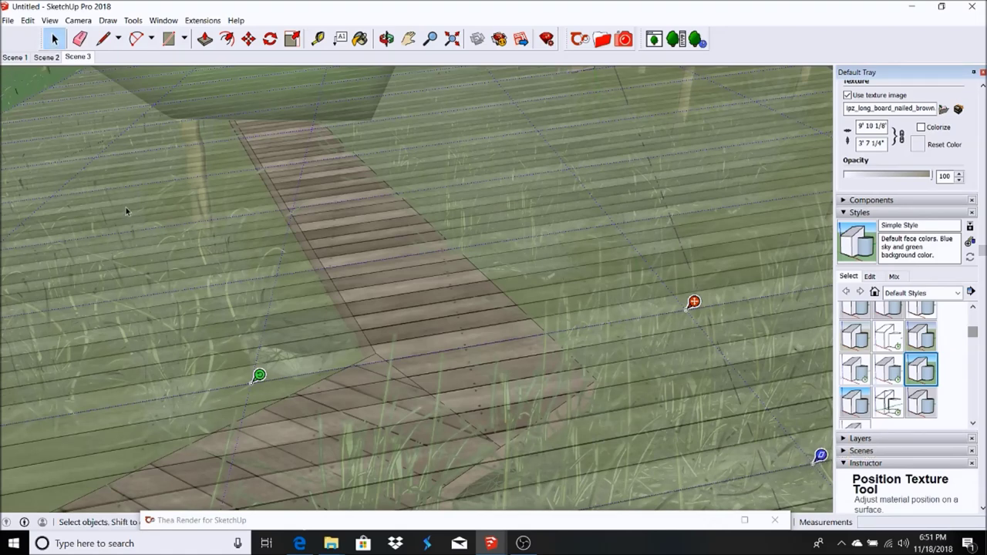
{"action": "left_click", "coordinate": [133, 199]}
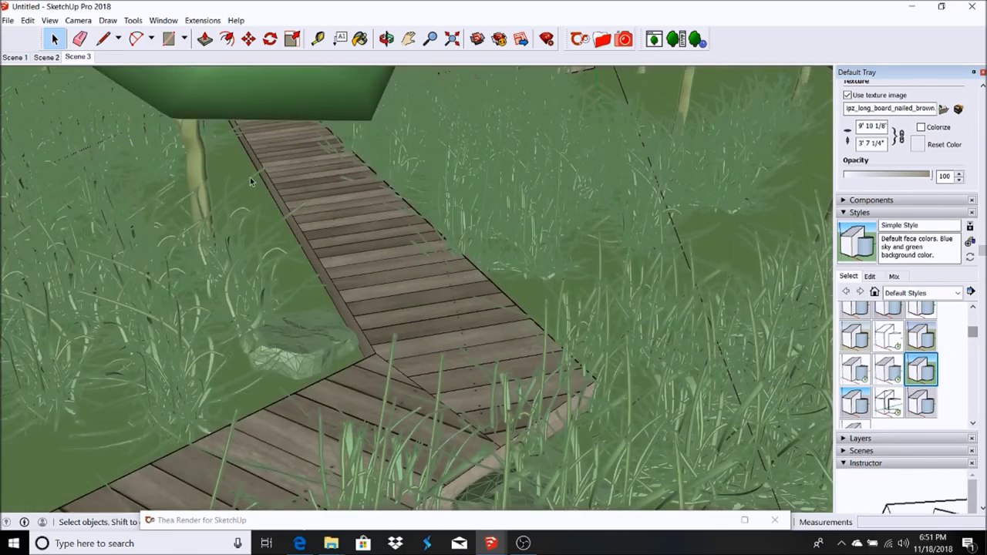
Exit the boardwalk group, return to Scene 3, and start the interactive render in a maximized Thea window.
{"action": "left_click", "coordinate": [185, 188]}
{"action": "left_click", "coordinate": [77, 58]}
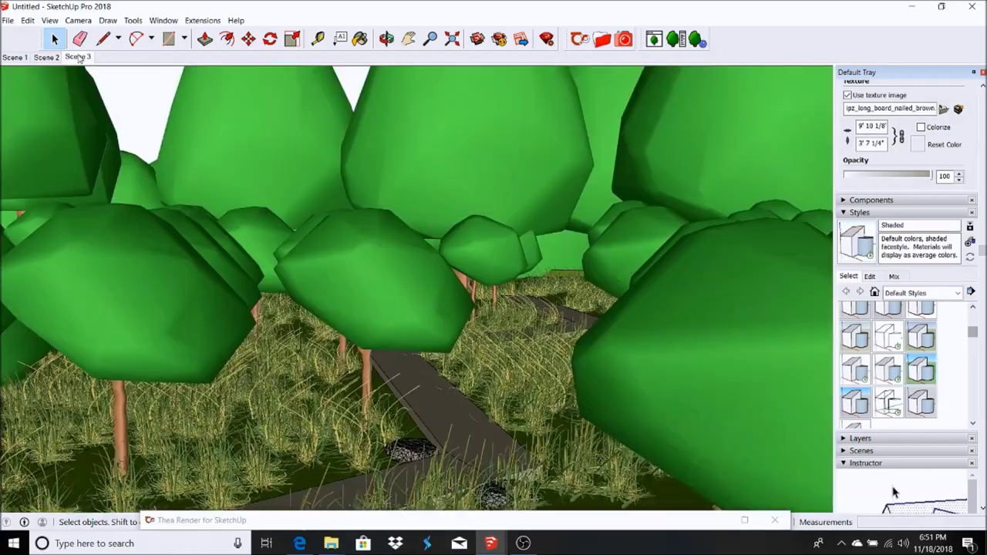
{"action": "left_click_drag", "start_coordinate": [515, 521], "coordinate": [515, 492]}
{"action": "double_click", "coordinate": [515, 488]}
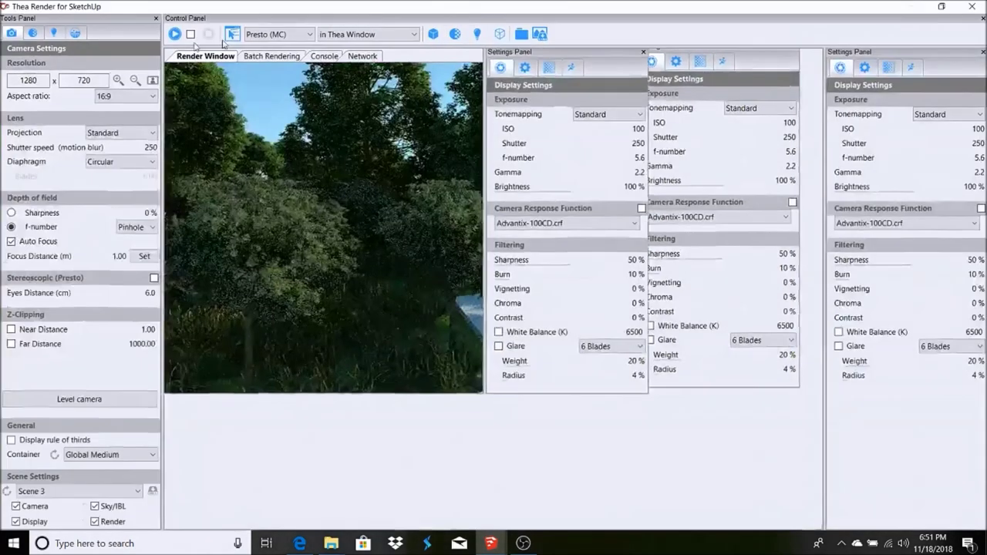
{"action": "left_click", "coordinate": [175, 35]}
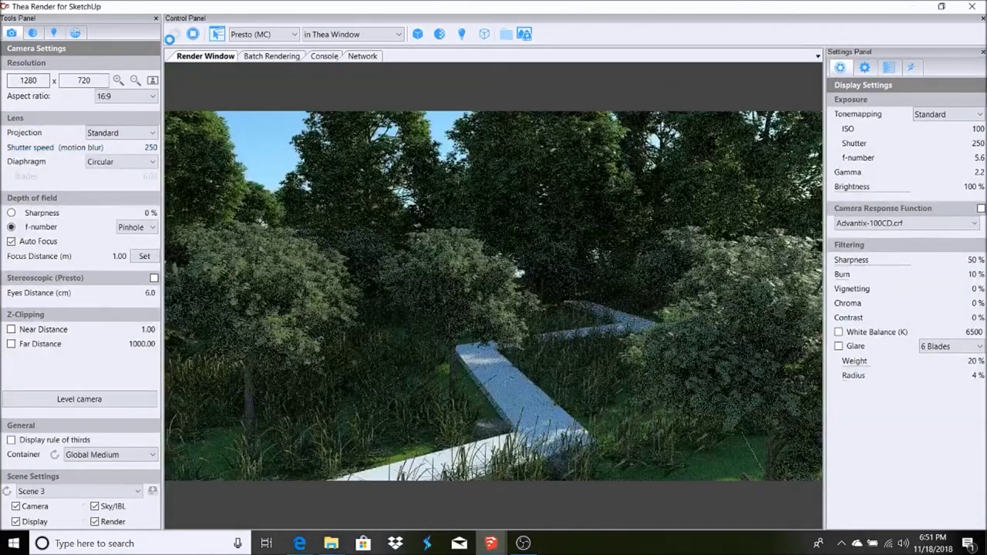